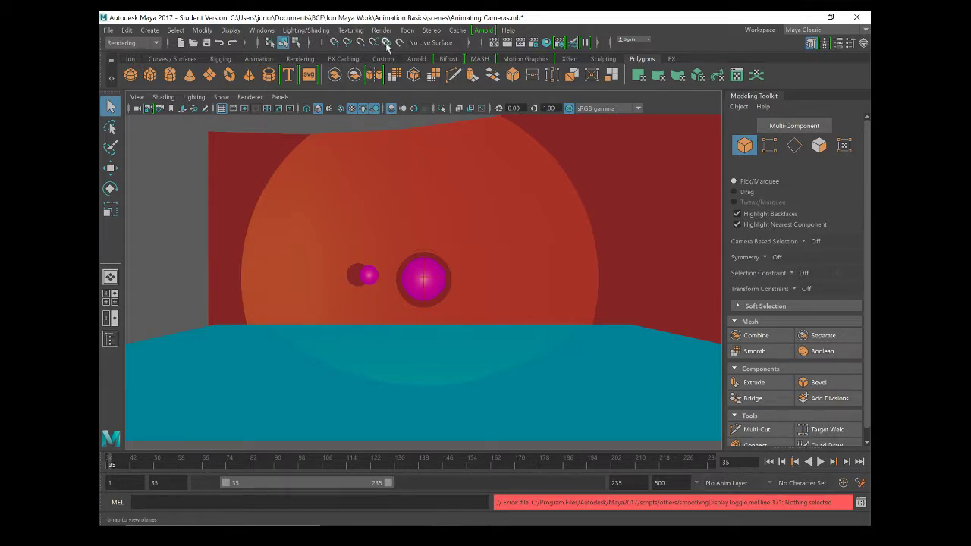
{"action": "left_click", "coordinate": [143, 44]}
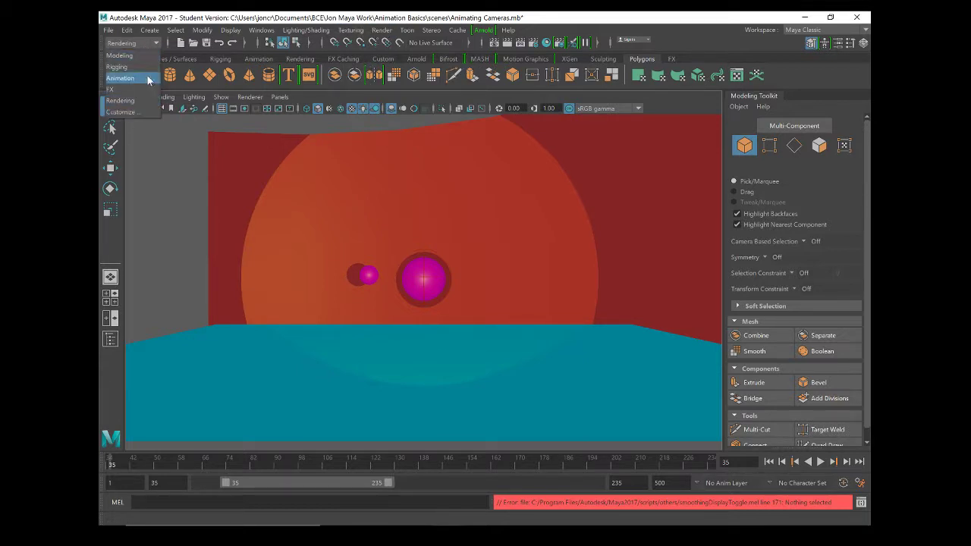
{"action": "left_click", "coordinate": [131, 79]}
{"action": "left_click", "coordinate": [313, 29]}
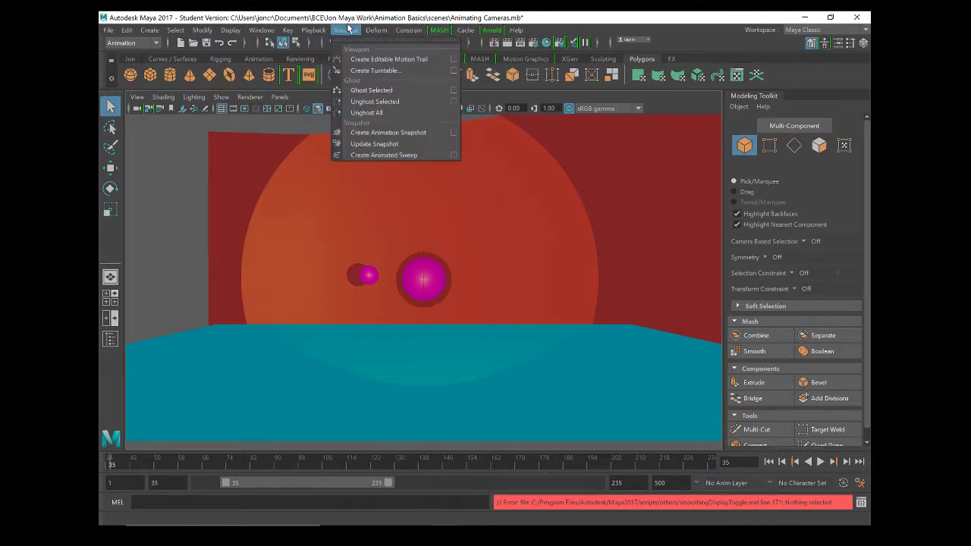
{"action": "left_click", "coordinate": [319, 30]}
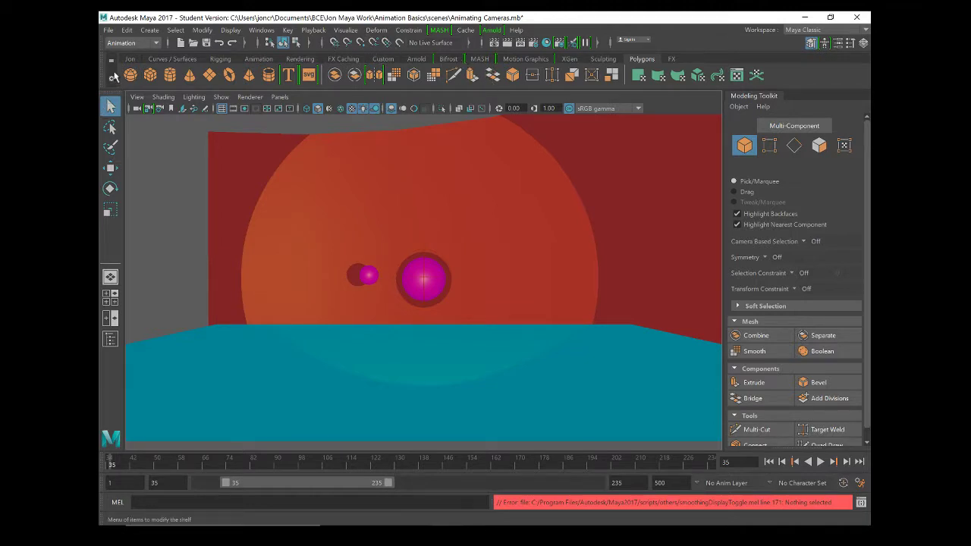
{"action": "left_click", "coordinate": [131, 42]}
{"action": "left_click", "coordinate": [135, 101]}
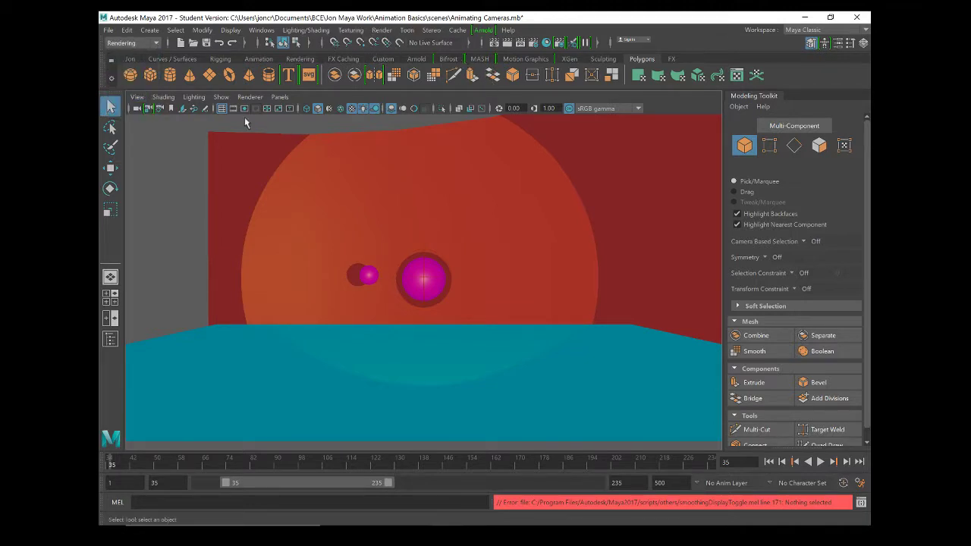
Step: Render the current frame in an enlarged Render View, inspect the image, and close the Render View
{"action": "left_click", "coordinate": [494, 44]}
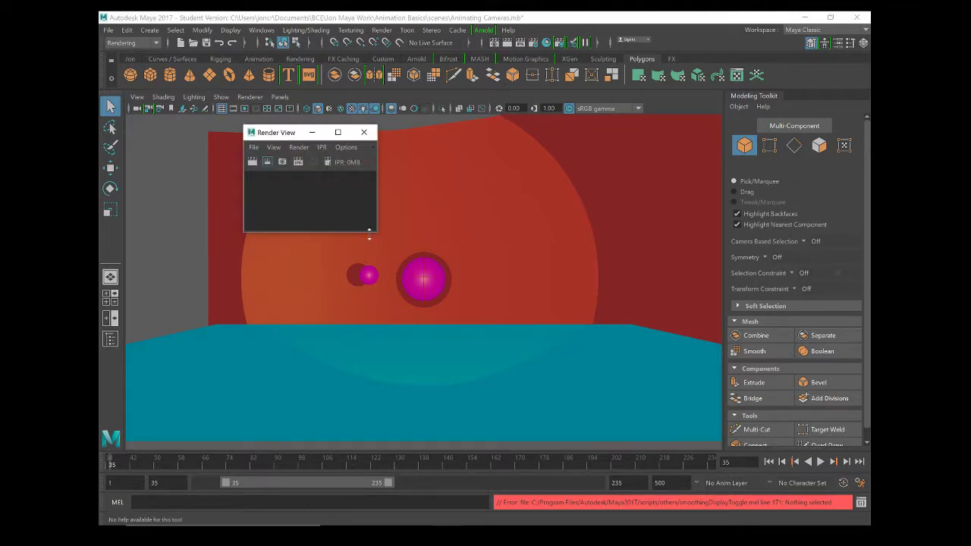
{"action": "left_click", "coordinate": [252, 161]}
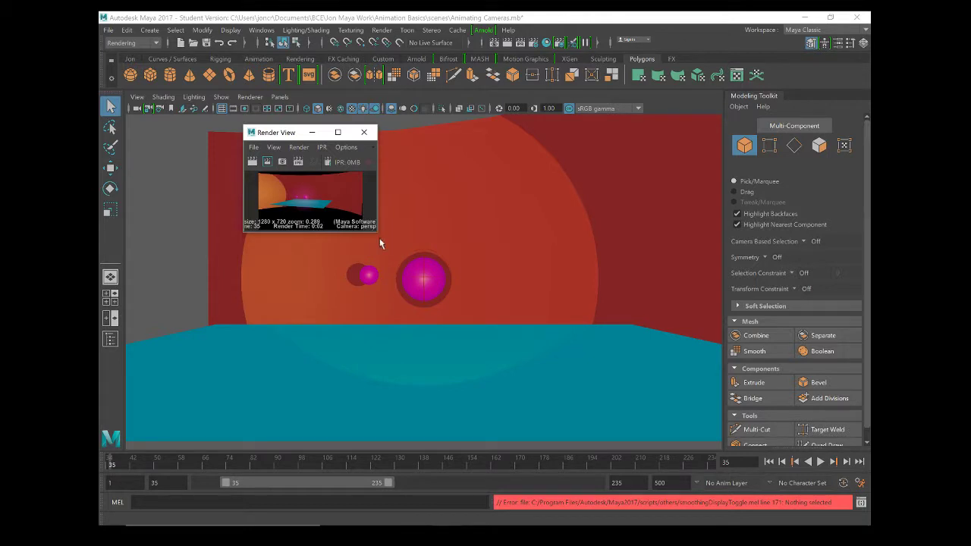
{"action": "left_click_drag", "start_coordinate": [380, 236], "coordinate": [607, 392]}
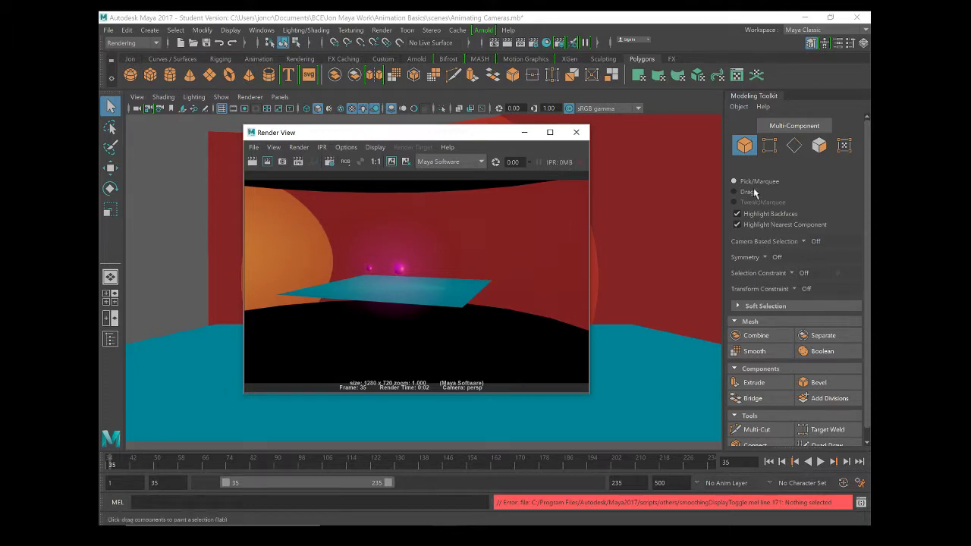
{"action": "left_click", "coordinate": [575, 134]}
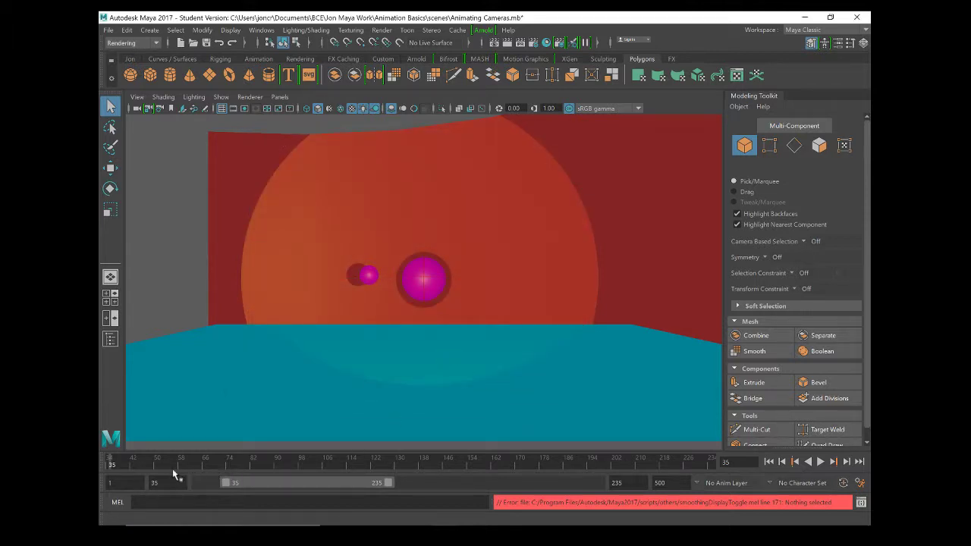
Step: Play the animation through the camera view and move to frame 180
{"action": "key", "text": "alt+v"}
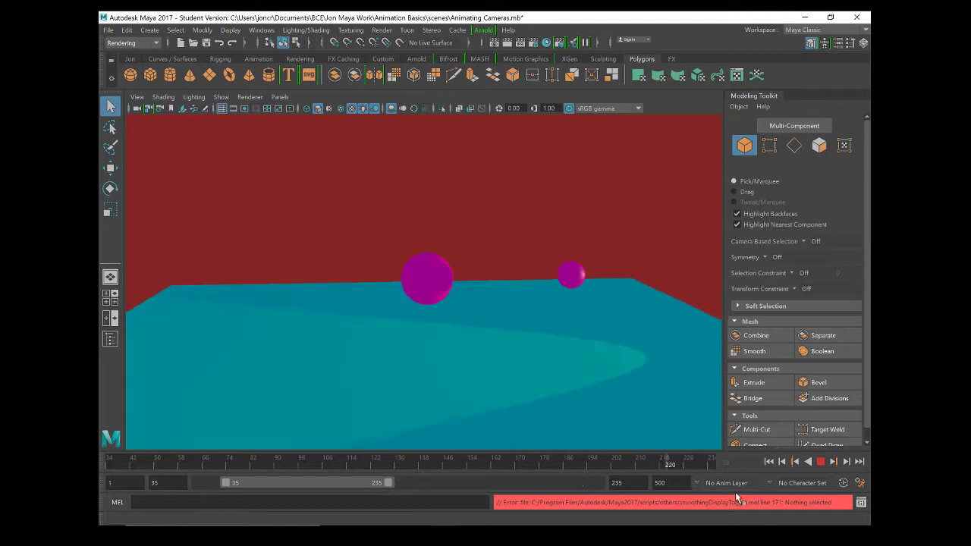
{"action": "left_click", "coordinate": [551, 460]}
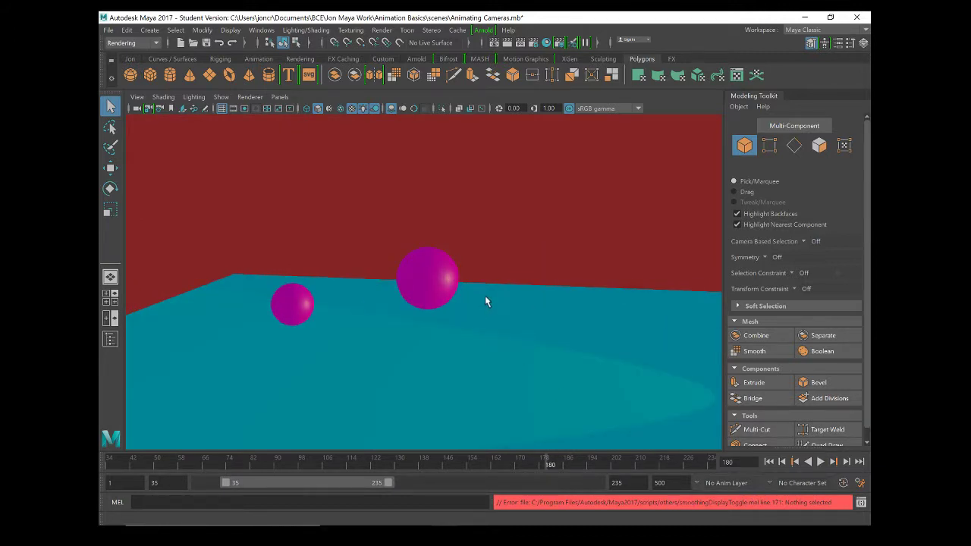
{"action": "left_click", "coordinate": [226, 203]}
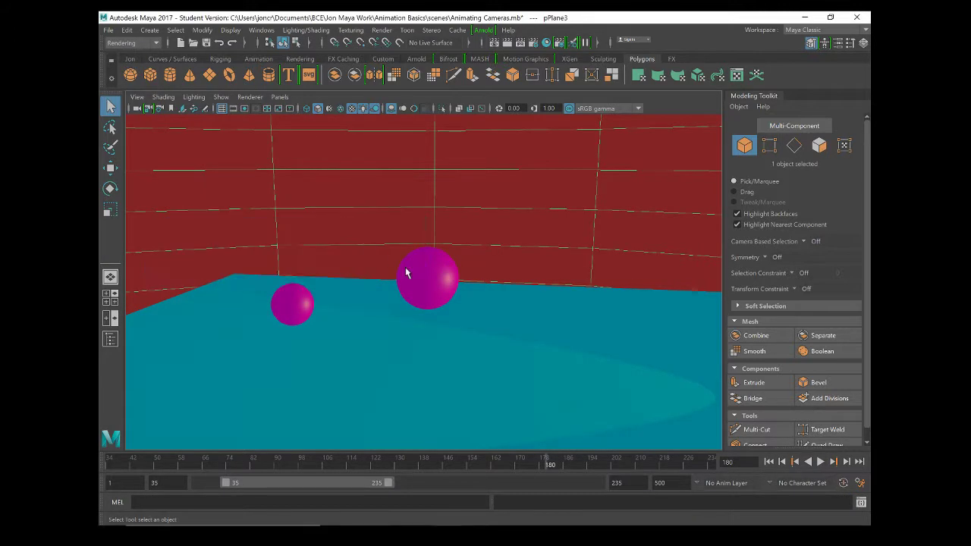
Step: Show the scene in a full-size perspective view and scrub the camera animation to frame 108
{"action": "key", "text": "space"}
{"action": "key", "text": "space"}
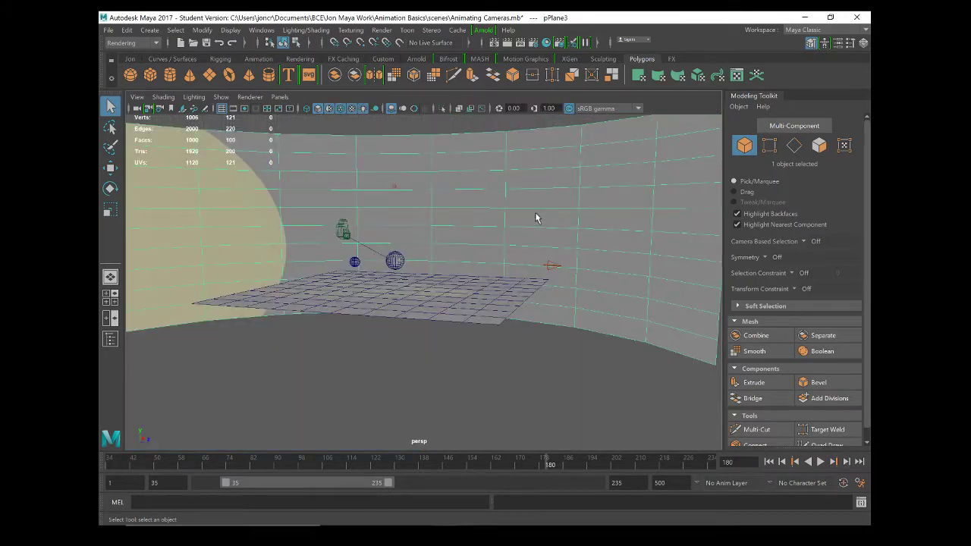
{"action": "scroll", "coordinate": [361, 260], "scroll_direction": "down", "scroll_amount": 5}
{"action": "scroll", "coordinate": [366, 265], "scroll_direction": "up", "scroll_amount": 5}
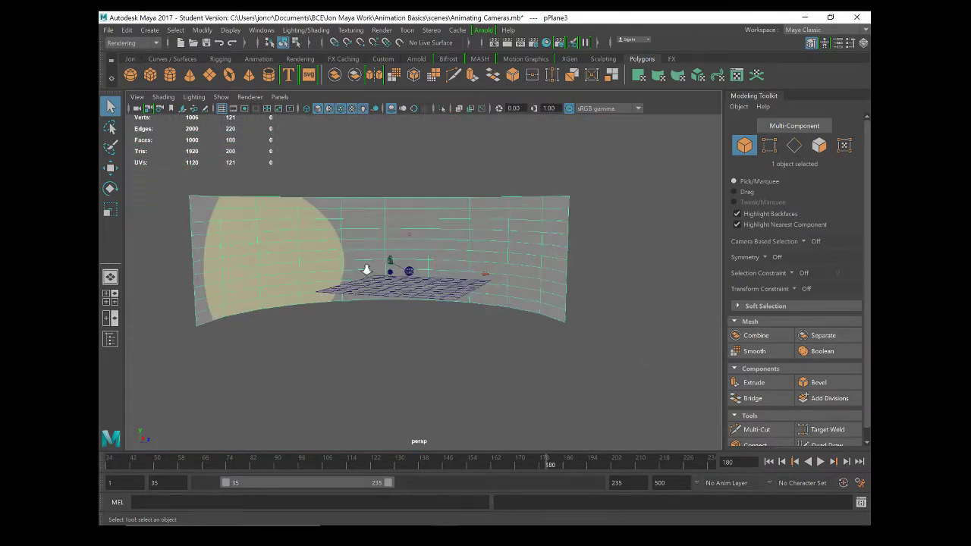
{"action": "scroll", "coordinate": [367, 267], "scroll_direction": "up", "scroll_amount": 2}
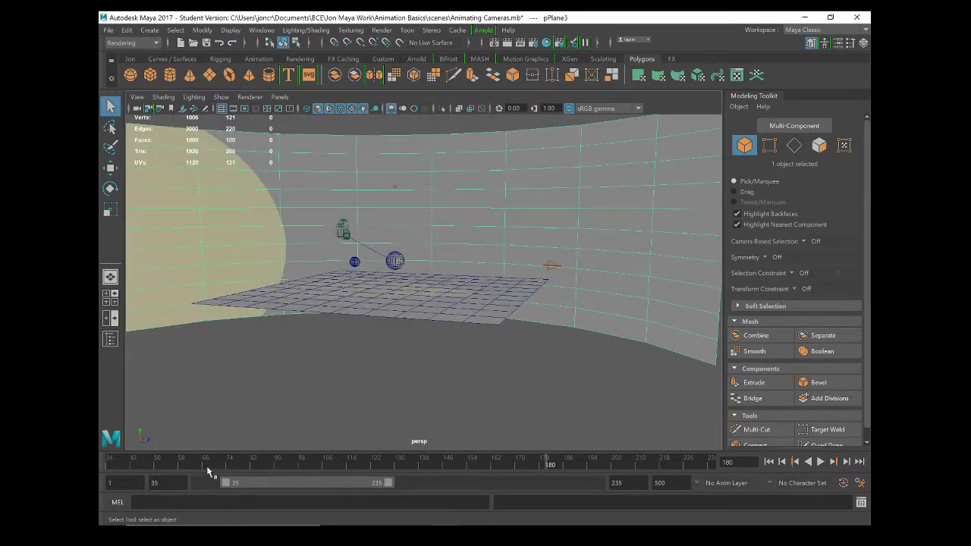
{"action": "left_click_drag", "start_coordinate": [208, 467], "coordinate": [339, 483]}
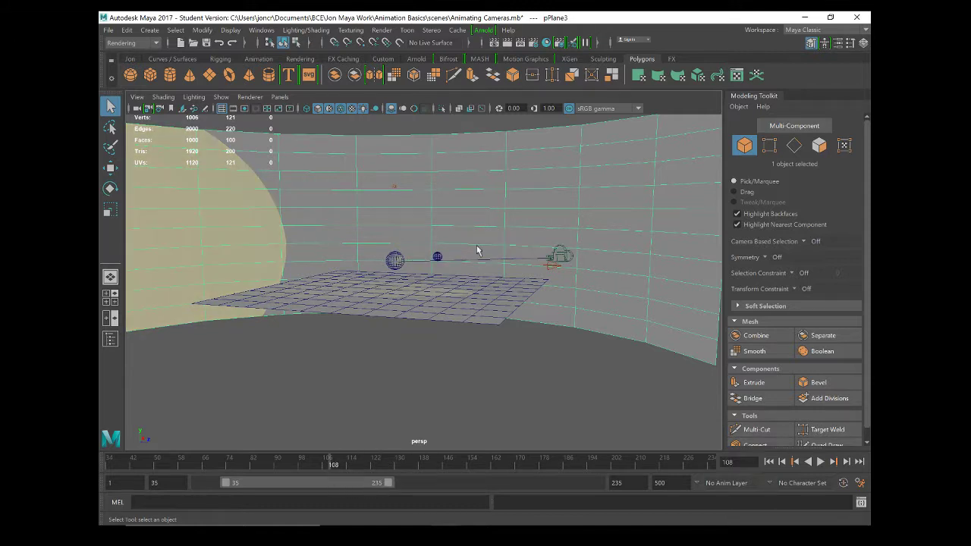
Step: Create a Camera and Aim and raise it about 9.37 units above the floor plane
{"action": "left_click", "coordinate": [107, 31]}
{"action": "mouse_move", "coordinate": [150, 33]}
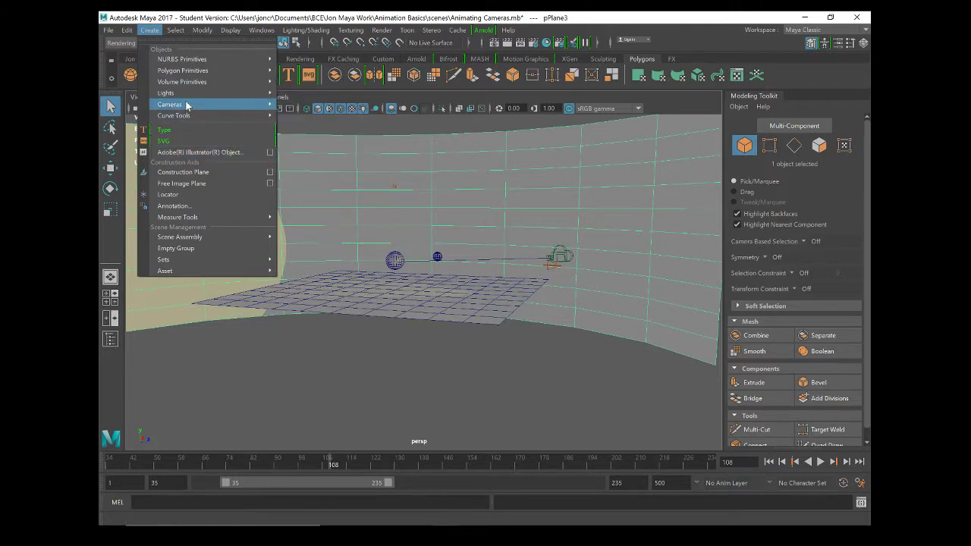
{"action": "mouse_move", "coordinate": [187, 104]}
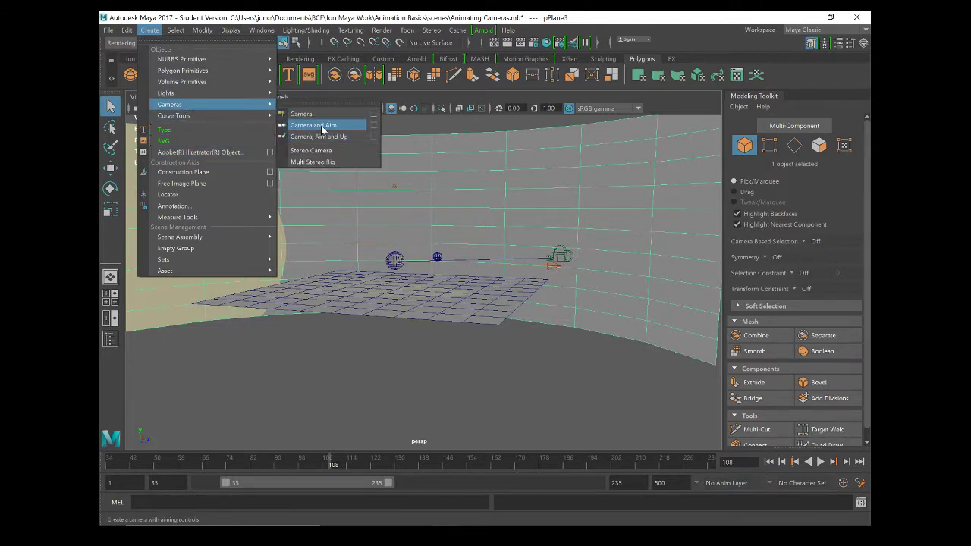
{"action": "left_click", "coordinate": [322, 130]}
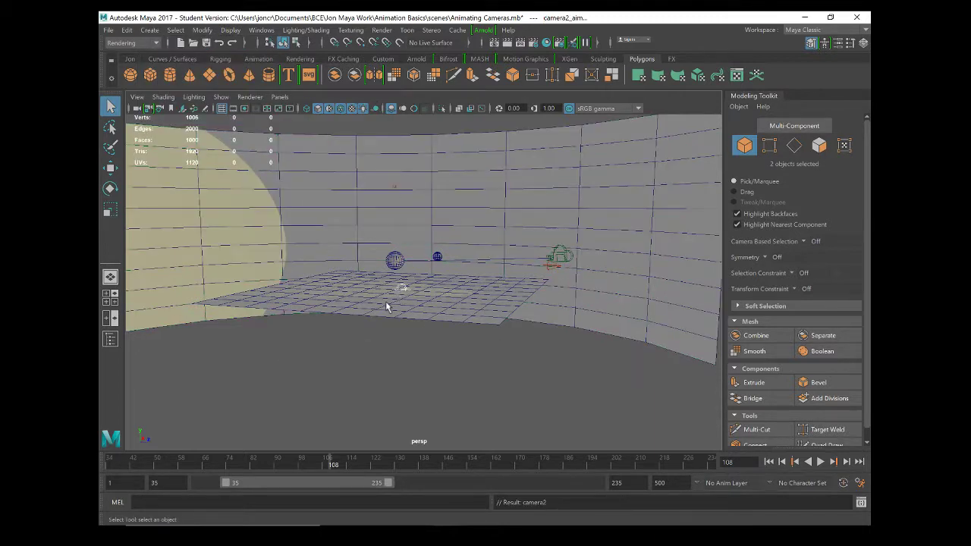
{"action": "key", "text": "w"}
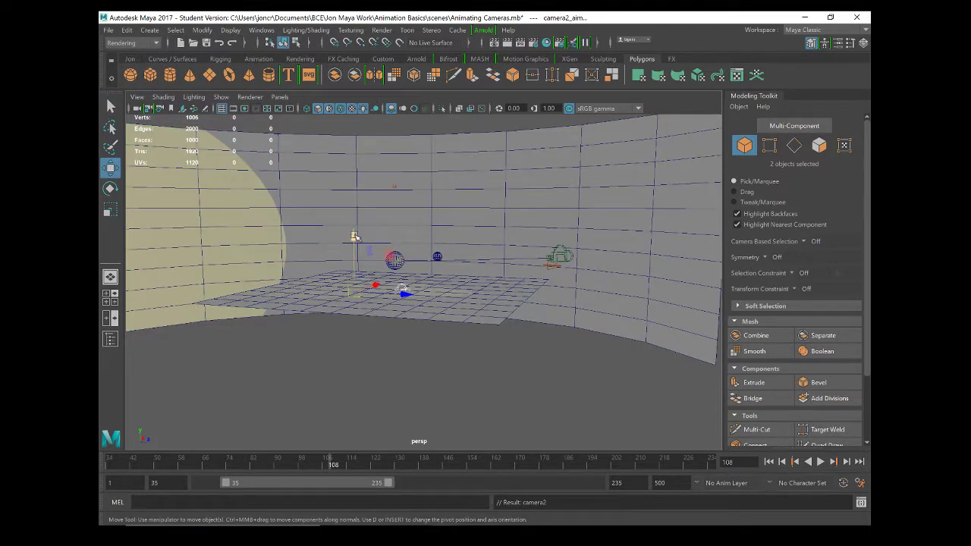
{"action": "left_click_drag", "start_coordinate": [353, 233], "coordinate": [372, 147]}
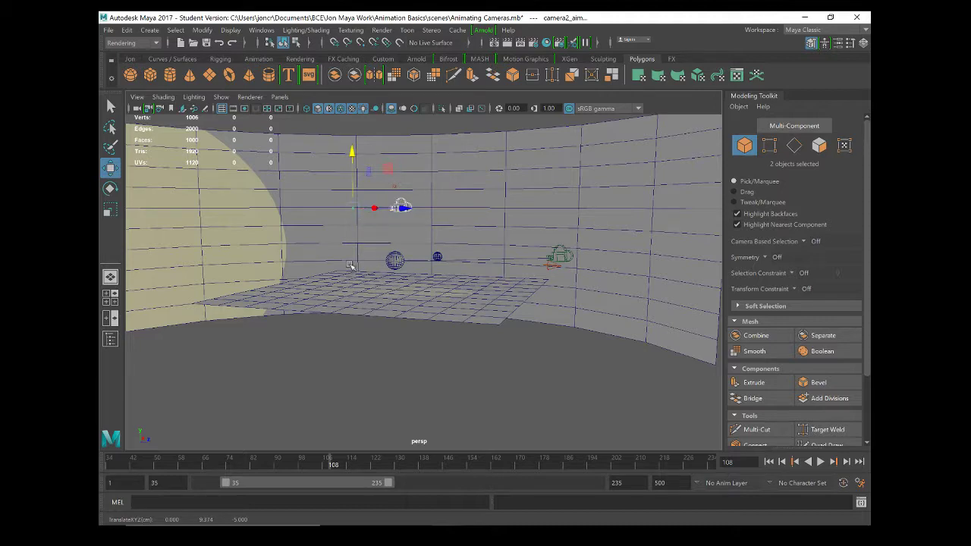
Step: Move the new camera's aim point down to the floor plane's outer corner, apart from the camera
{"action": "left_click_drag", "start_coordinate": [360, 258], "coordinate": [227, 220], "text": "alt"}
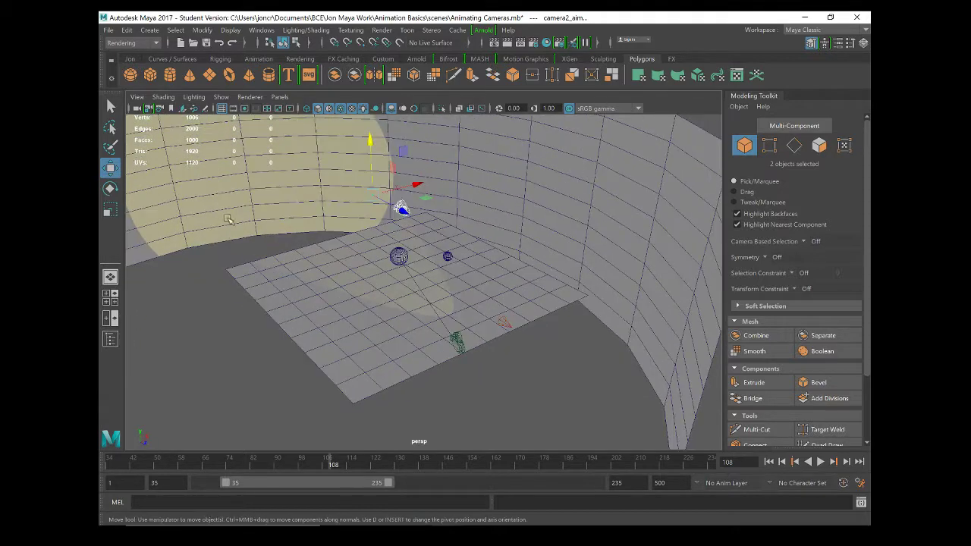
{"action": "left_click", "coordinate": [206, 281]}
{"action": "left_click", "coordinate": [378, 197]}
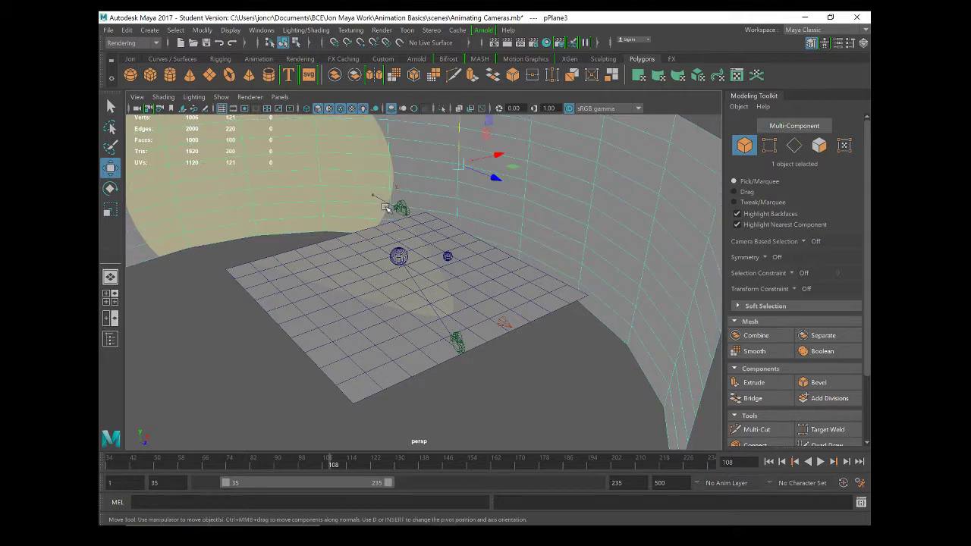
{"action": "left_click", "coordinate": [401, 211]}
{"action": "left_click", "coordinate": [373, 196]}
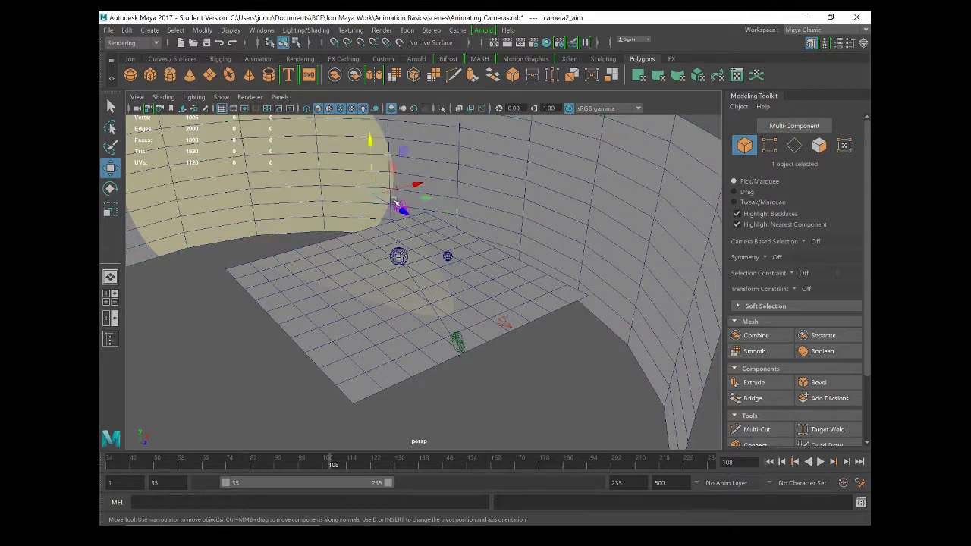
{"action": "left_click_drag", "start_coordinate": [371, 199], "coordinate": [264, 284]}
Step: Move the new camera beyond the floor plane's edge, then delete the camera together with its aim
{"action": "left_click", "coordinate": [401, 204]}
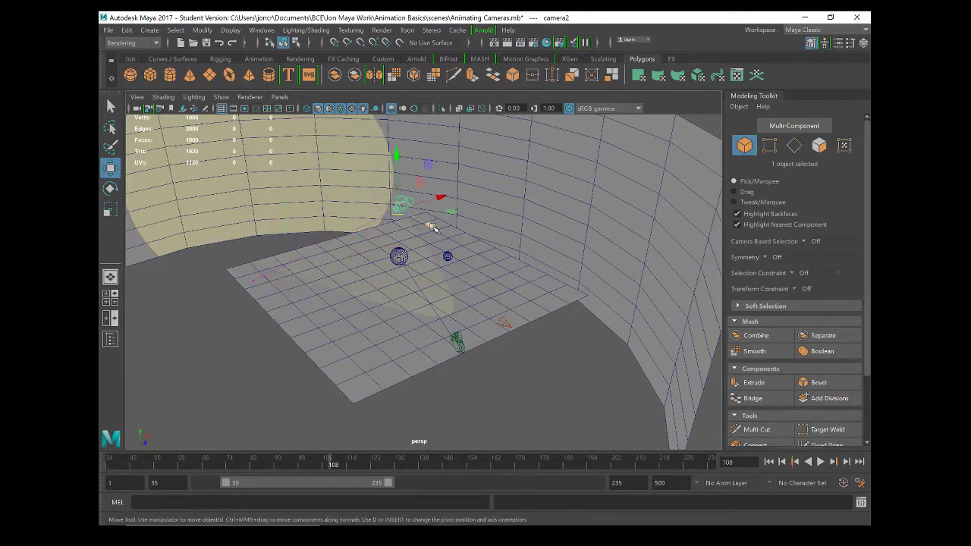
{"action": "left_click_drag", "start_coordinate": [398, 207], "coordinate": [225, 337]}
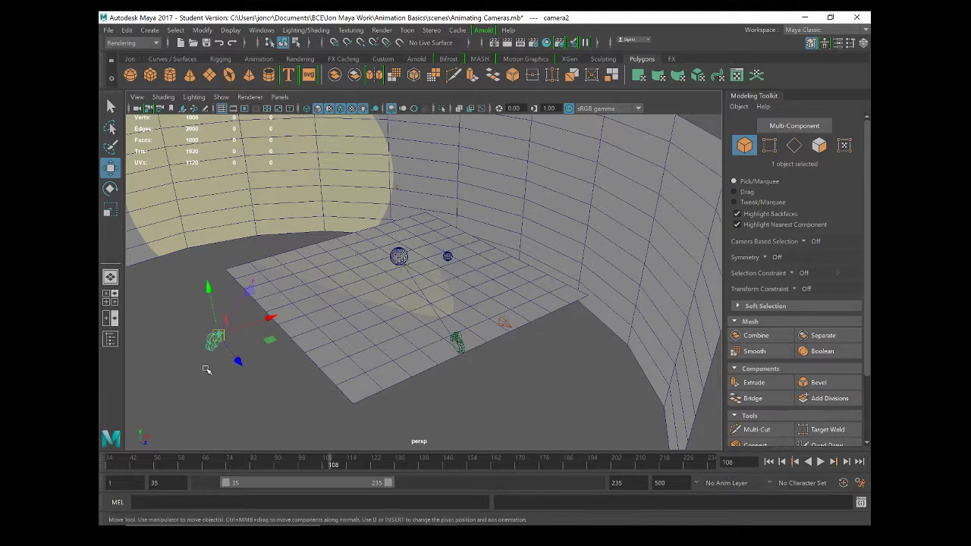
{"action": "left_click", "coordinate": [236, 307]}
{"action": "left_click", "coordinate": [292, 324]}
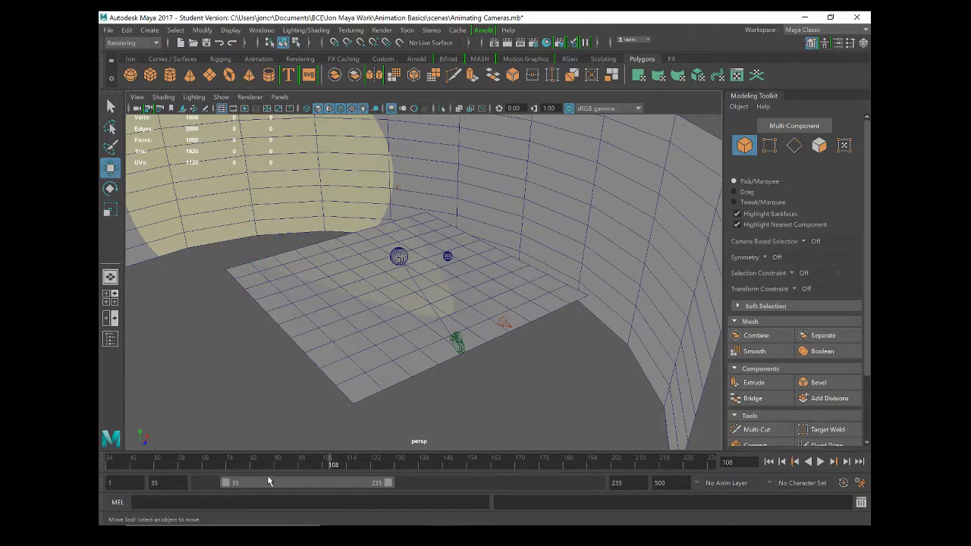
Step: Play the camera animation in the perspective view, then stop it and return to frame 35
{"action": "key", "text": "alt+v"}
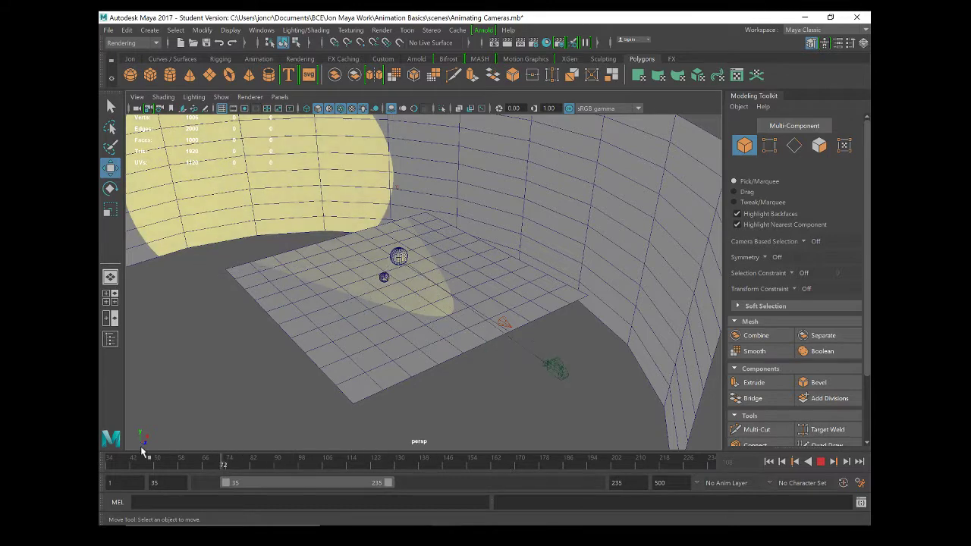
{"action": "key", "text": "alt+v"}
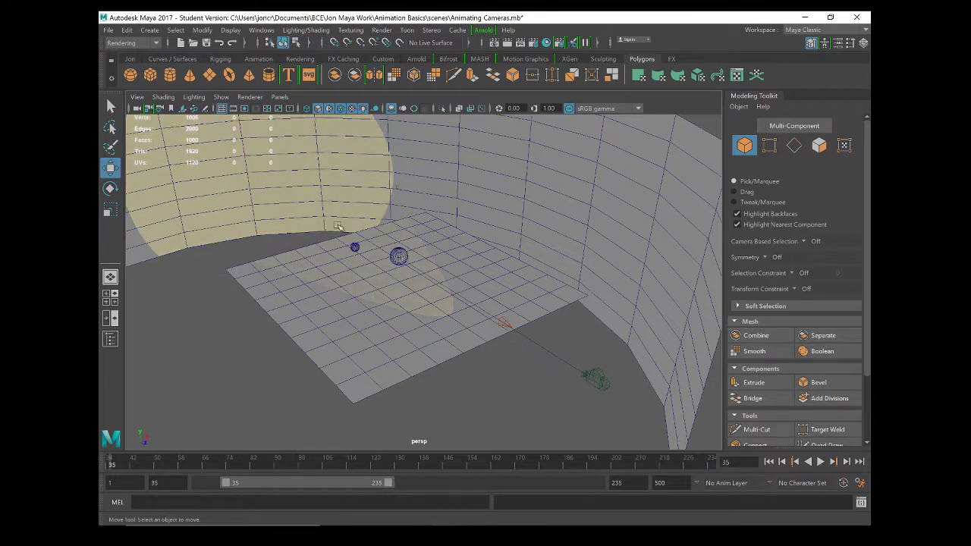
Step: Show all four views and open Render Settings at the beginning of the Common settings, with the whole window in view
{"action": "key", "text": "space"}
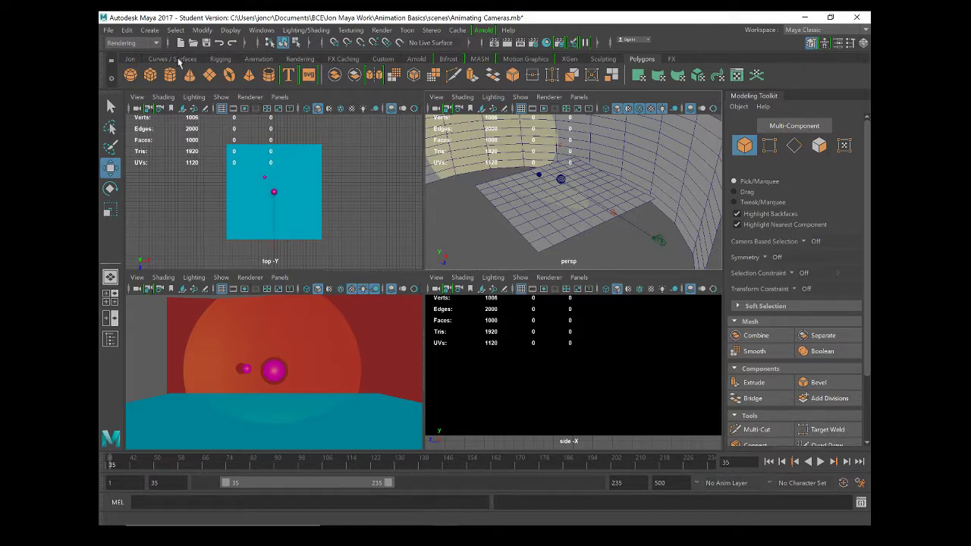
{"action": "left_click", "coordinate": [150, 43]}
{"action": "left_click", "coordinate": [150, 43]}
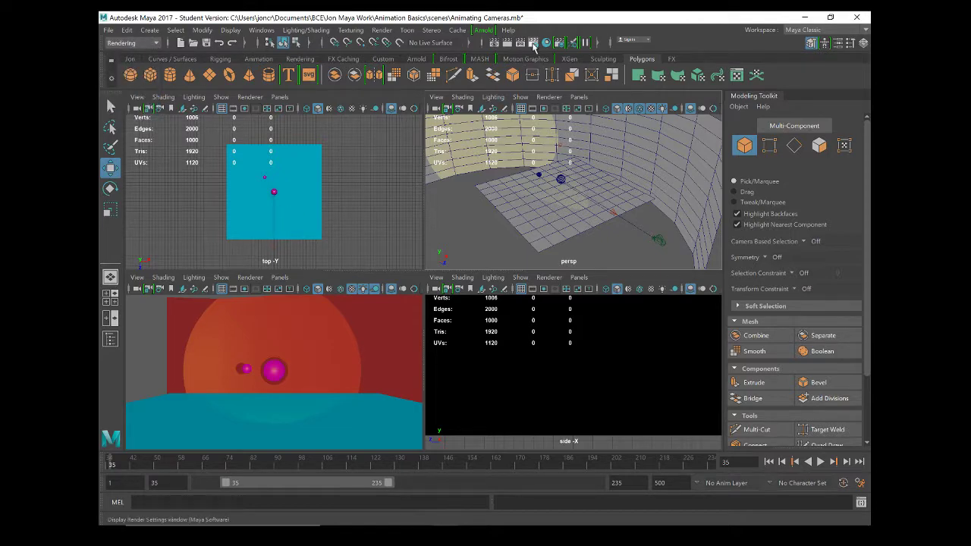
{"action": "left_click", "coordinate": [533, 43]}
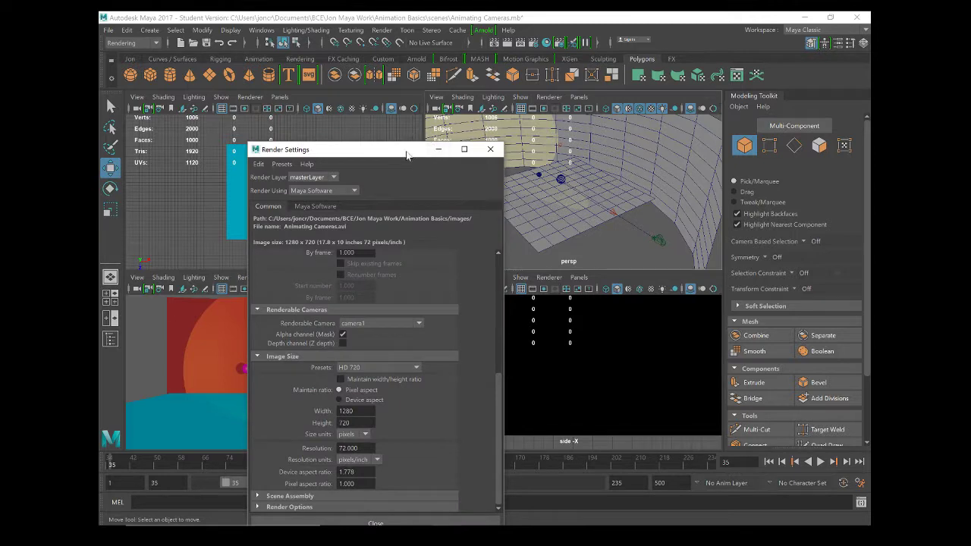
{"action": "left_click_drag", "start_coordinate": [407, 154], "coordinate": [425, 60]}
{"action": "left_click_drag", "start_coordinate": [518, 318], "coordinate": [519, 199]}
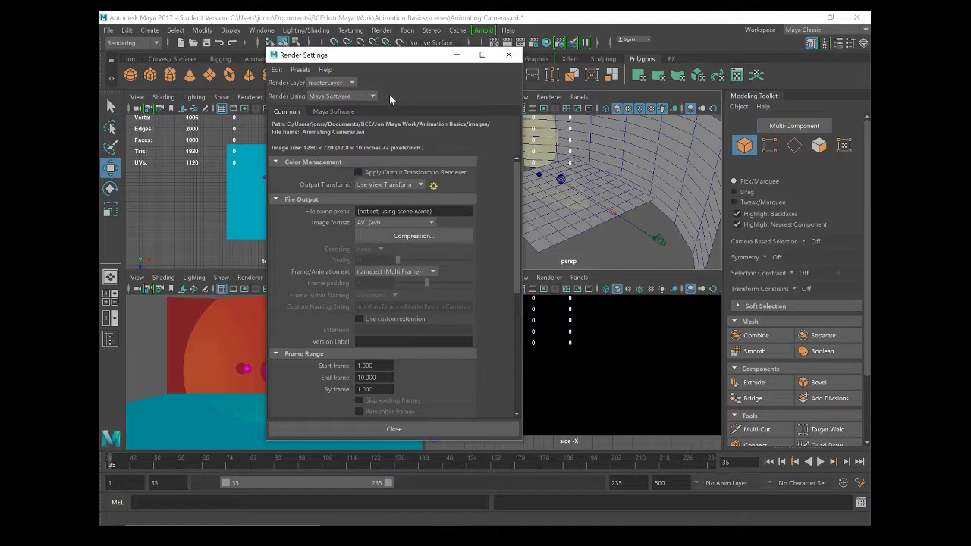
{"action": "left_click_drag", "start_coordinate": [418, 62], "coordinate": [431, 79]}
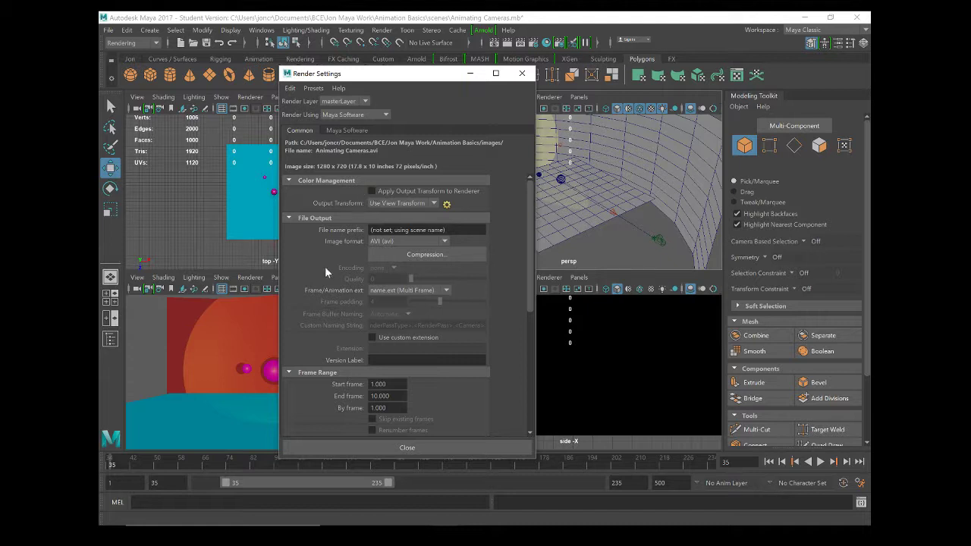
Step: Choose AVI (avi) as the image format for the rendered file output
{"action": "left_click", "coordinate": [442, 240]}
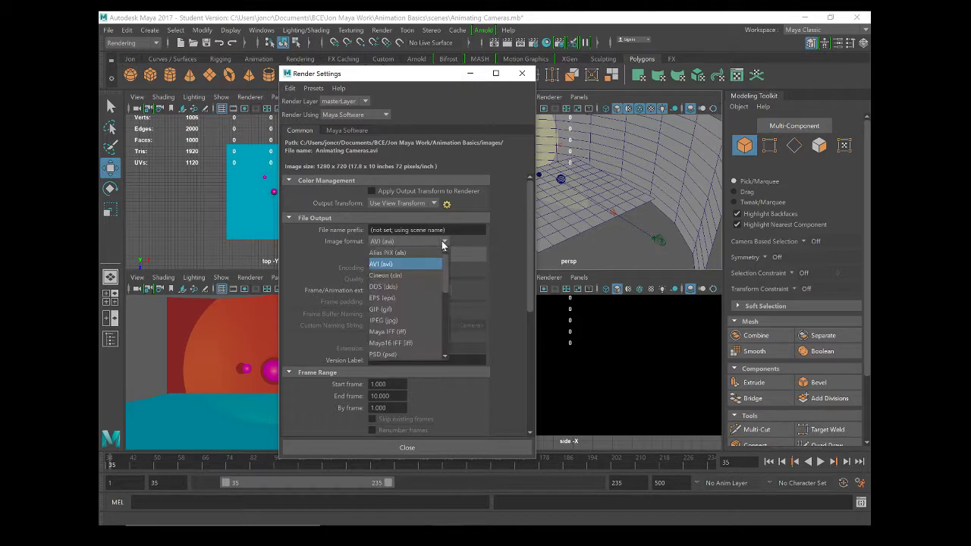
{"action": "mouse_move", "coordinate": [446, 265]}
{"action": "left_mouse_down"}
{"action": "mouse_move", "coordinate": [444, 311]}
{"action": "mouse_move", "coordinate": [442, 266]}
{"action": "left_mouse_up"}
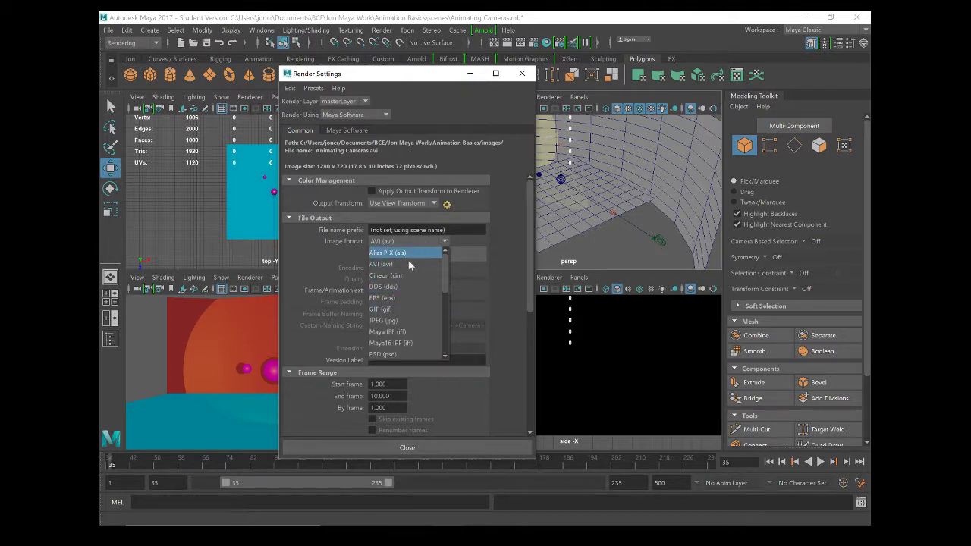
{"action": "left_click", "coordinate": [404, 263]}
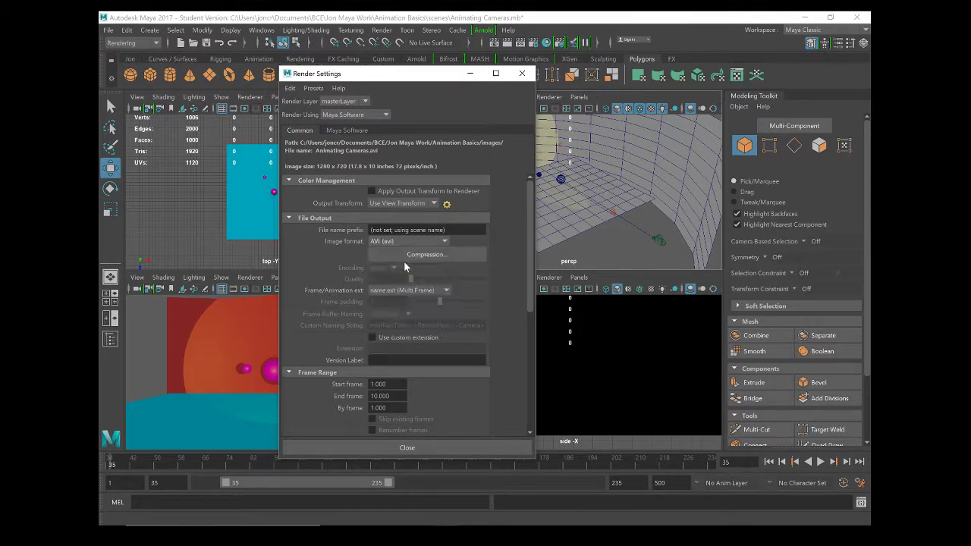
Step: Set the AVI video compression to Full Frames (Uncompressed) and accept it
{"action": "left_click", "coordinate": [450, 255]}
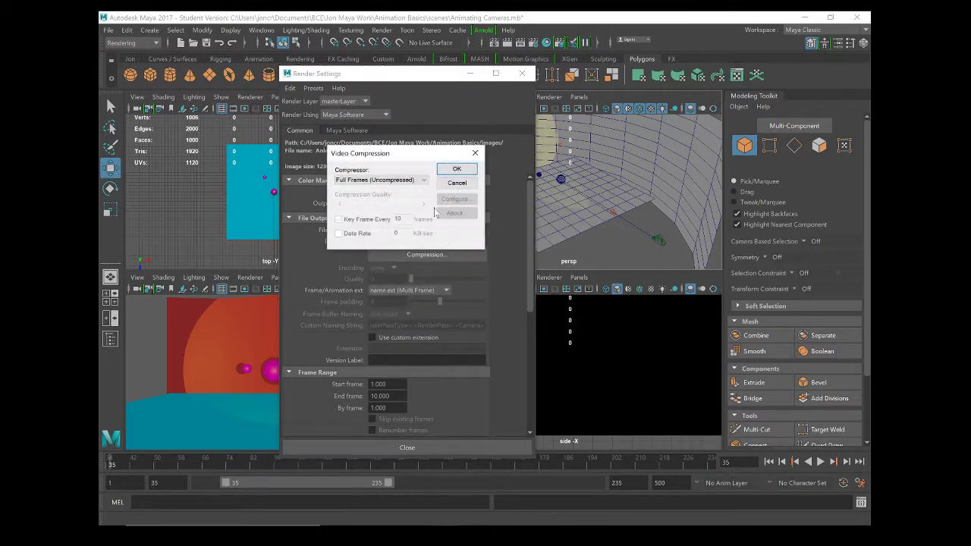
{"action": "left_click", "coordinate": [408, 180]}
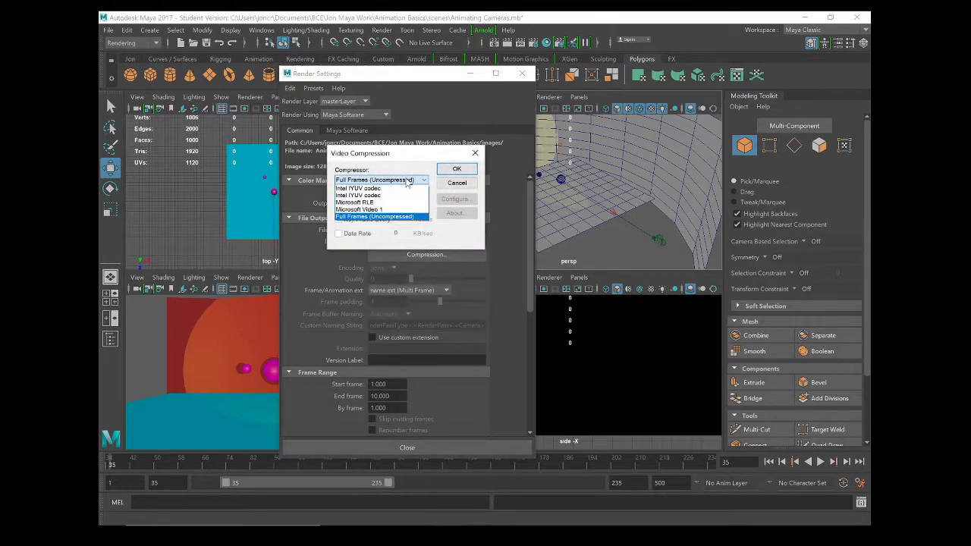
{"action": "left_click", "coordinate": [385, 217]}
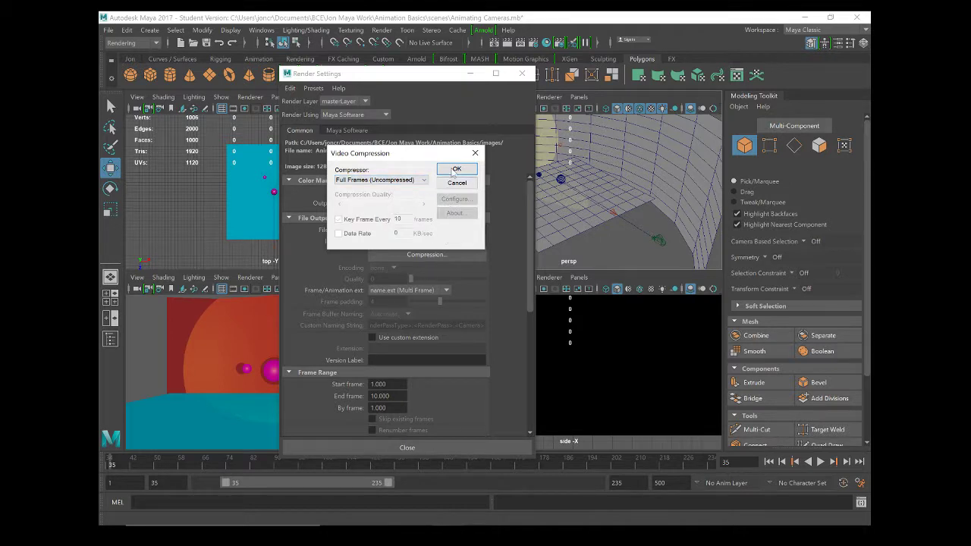
{"action": "left_click", "coordinate": [423, 180]}
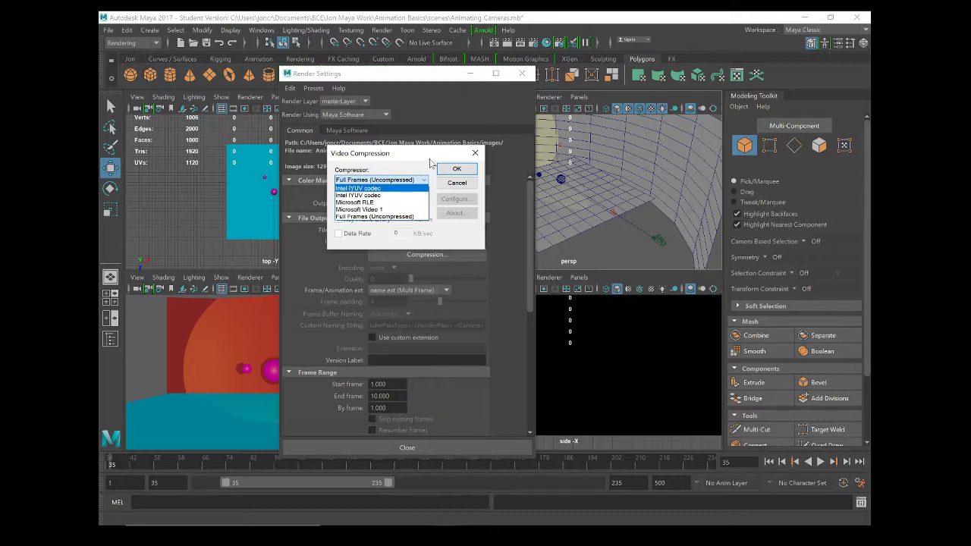
{"action": "left_click", "coordinate": [419, 176]}
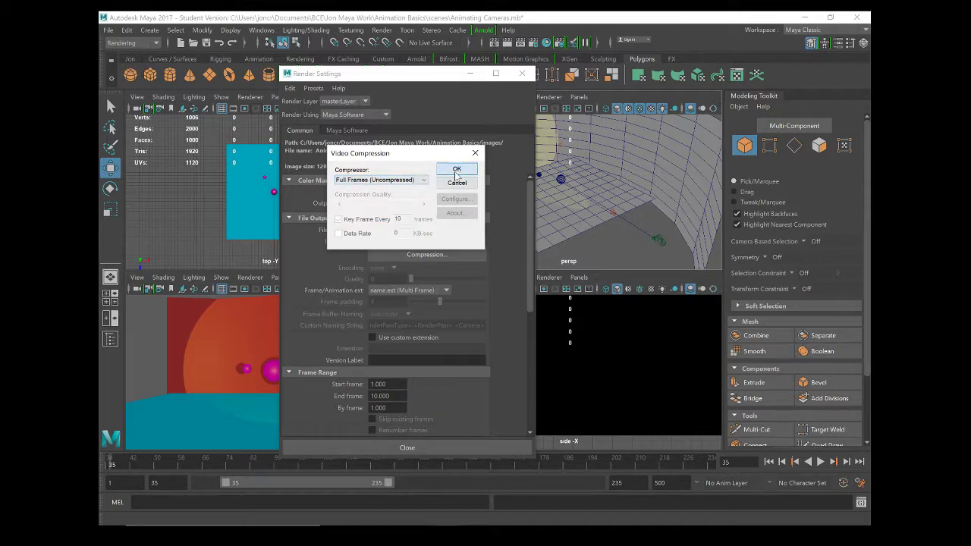
{"action": "left_click", "coordinate": [457, 167]}
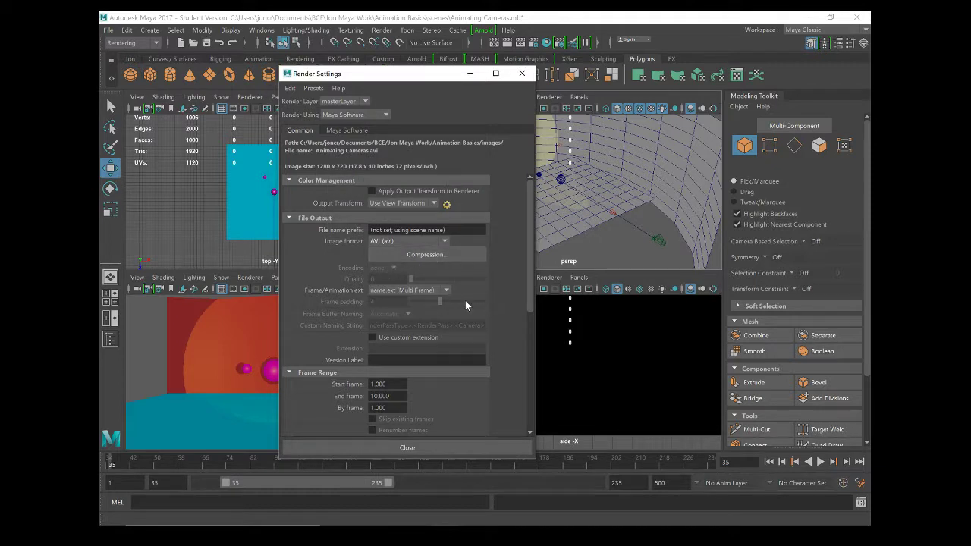
Step: Set the render frame range to start at frame 35 and end at frame 45, checking the animation's frames on the timeline
{"action": "left_click_drag", "start_coordinate": [529, 241], "coordinate": [517, 292]}
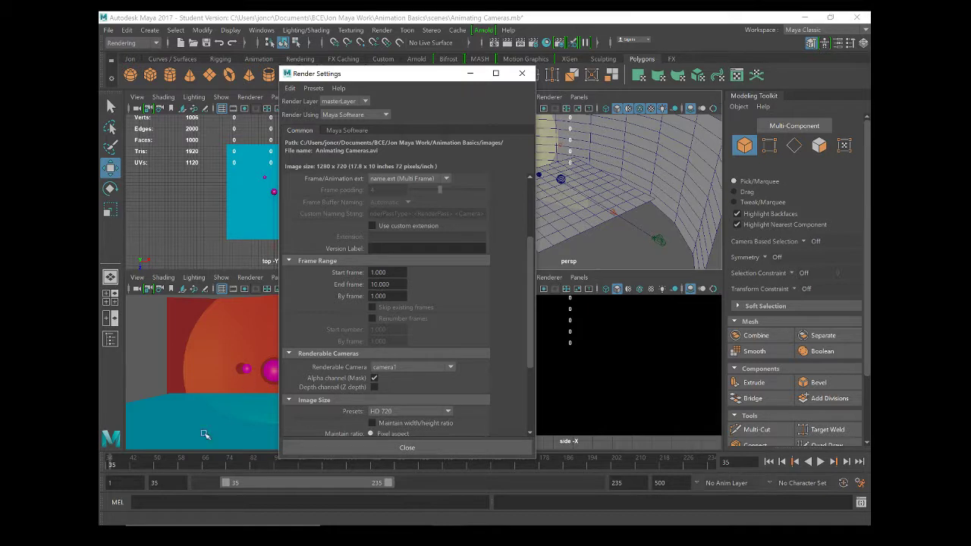
{"action": "left_click_drag", "start_coordinate": [133, 462], "coordinate": [98, 472]}
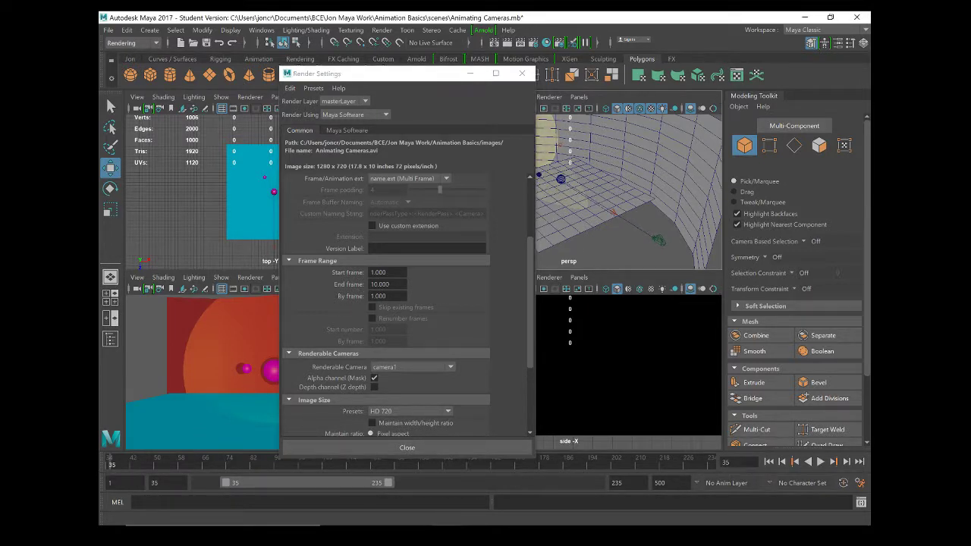
{"action": "left_click", "coordinate": [390, 285]}
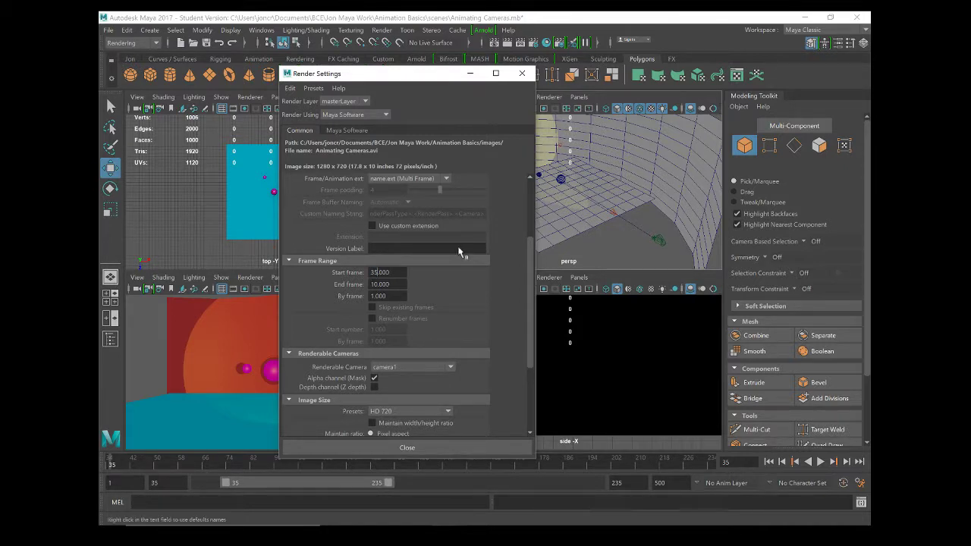
{"action": "left_click", "coordinate": [115, 465]}
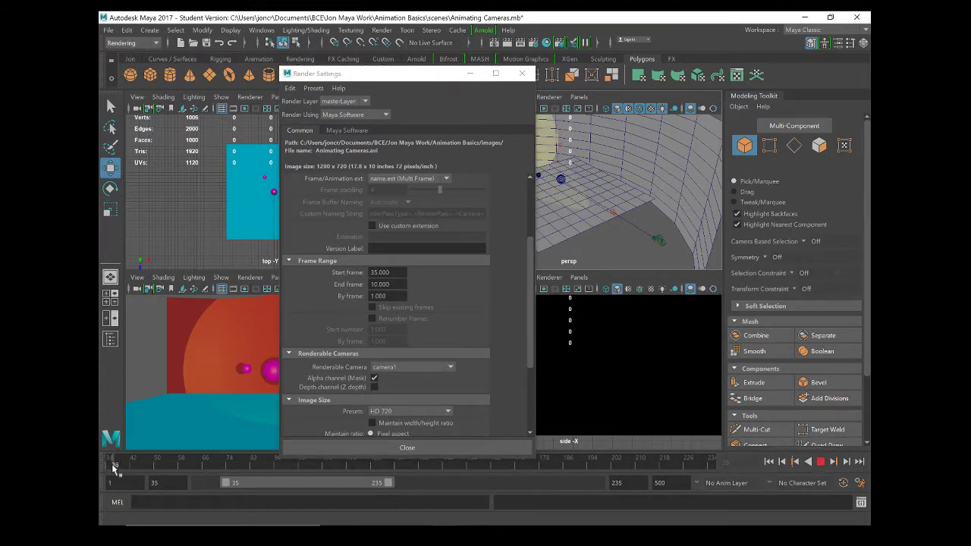
{"action": "key", "text": "alt+v"}
{"action": "left_click_drag", "start_coordinate": [259, 484], "coordinate": [148, 471]}
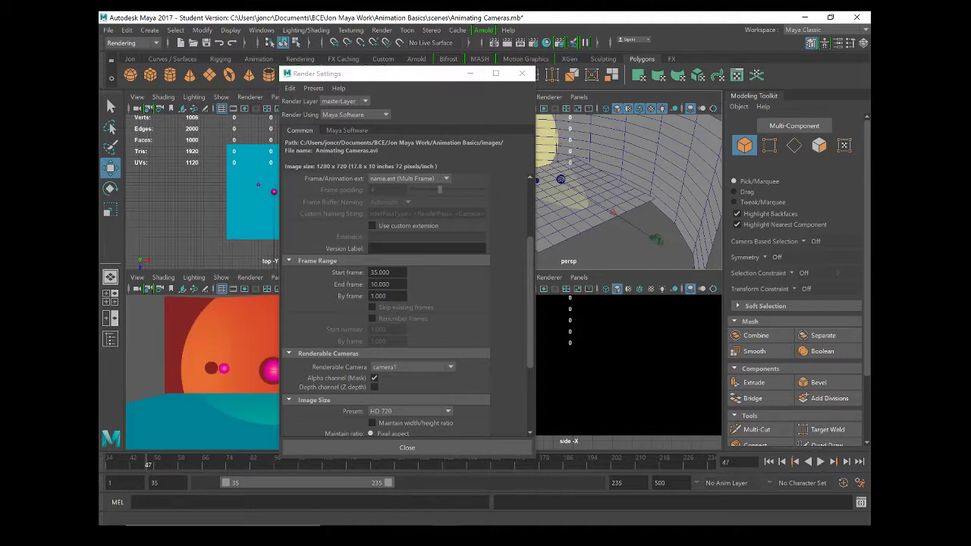
{"action": "double_click", "coordinate": [376, 284]}
{"action": "type", "text": "45"}
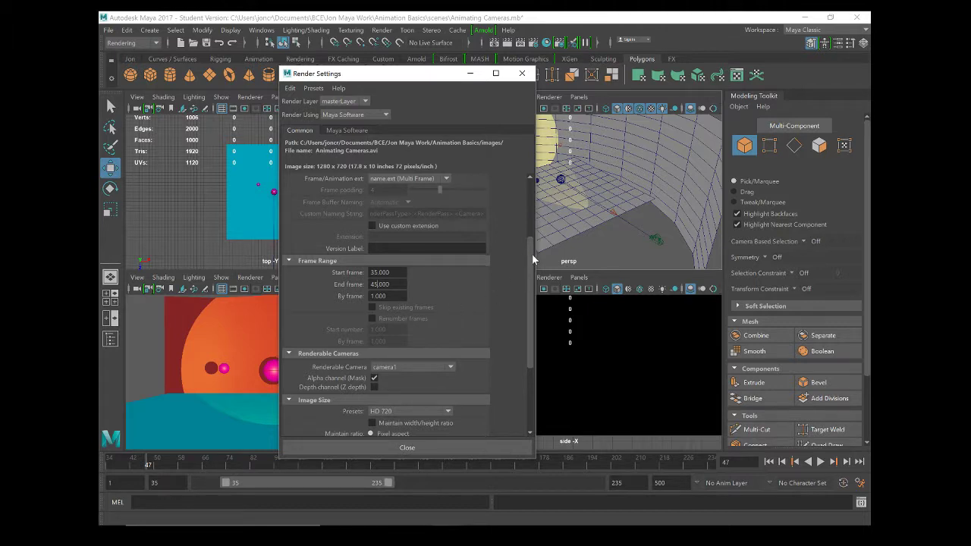
Step: Choose camera1 as the renderable camera
{"action": "scroll", "coordinate": [533, 261], "scroll_direction": "down", "scroll_amount": 5}
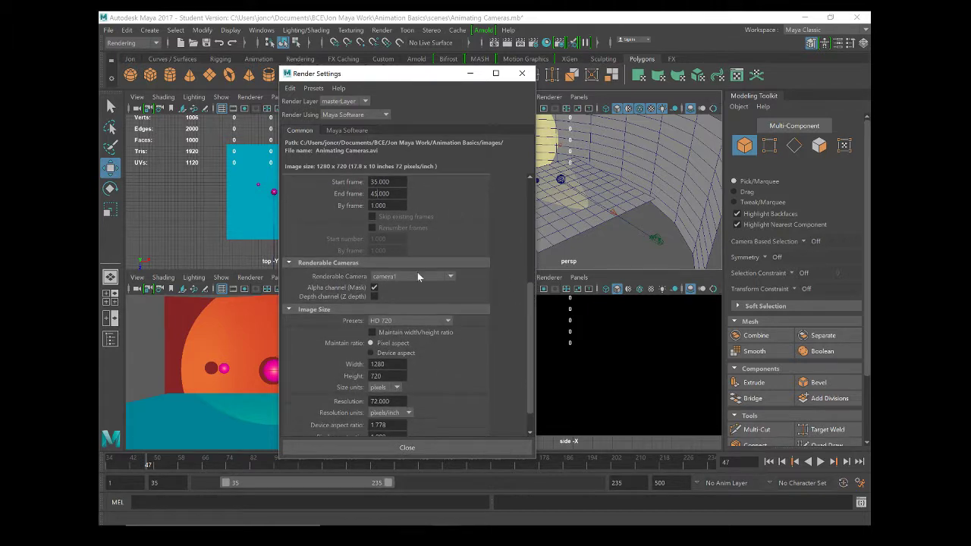
{"action": "left_click_drag", "start_coordinate": [532, 311], "coordinate": [532, 288]}
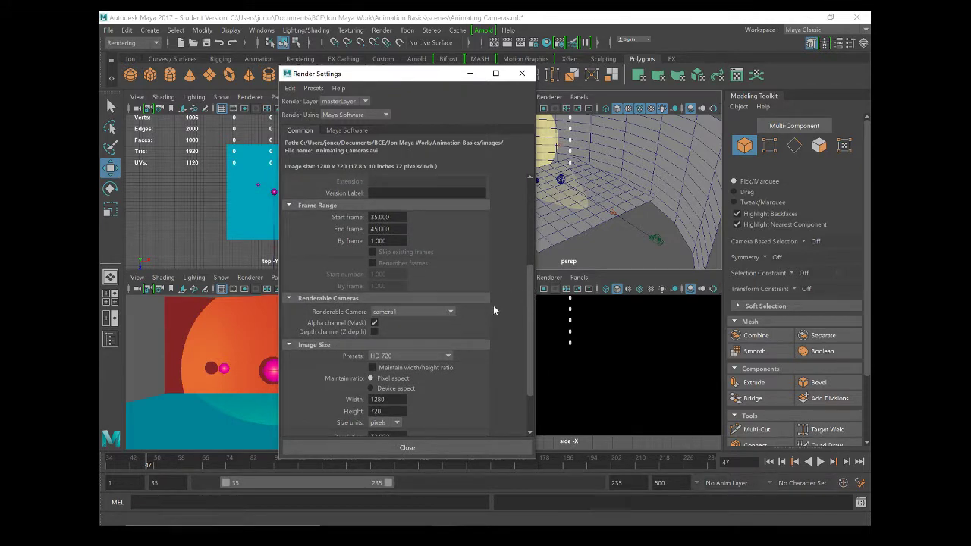
{"action": "left_click", "coordinate": [417, 311]}
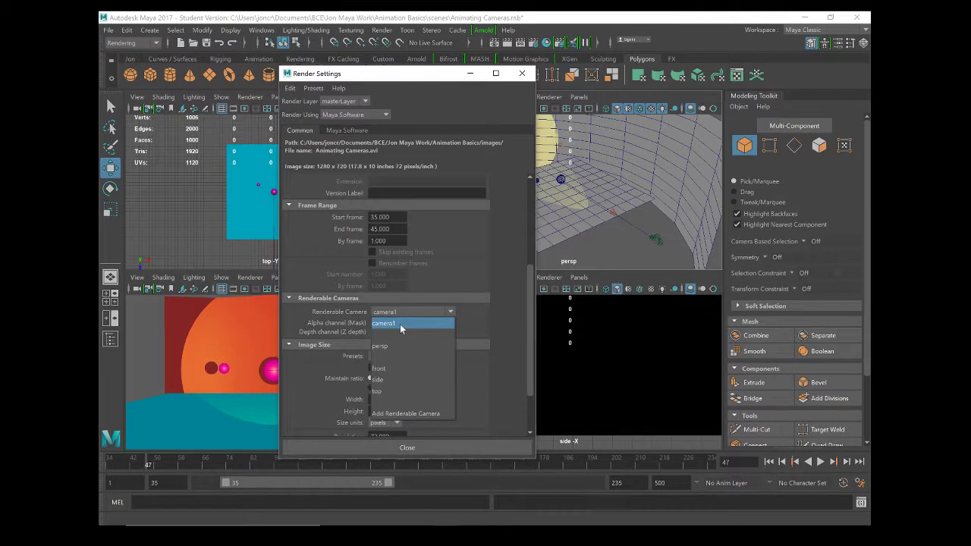
{"action": "left_click", "coordinate": [399, 324]}
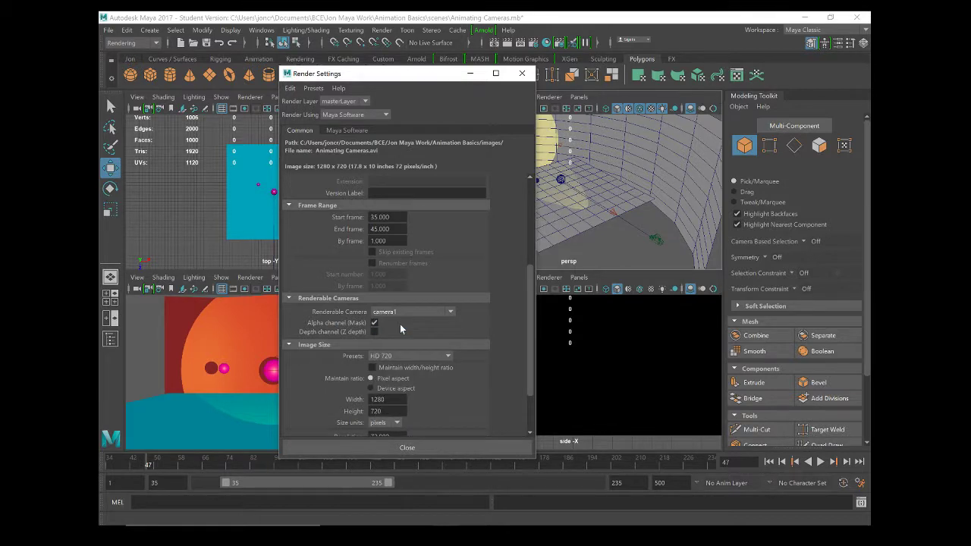
{"action": "left_click", "coordinate": [411, 311]}
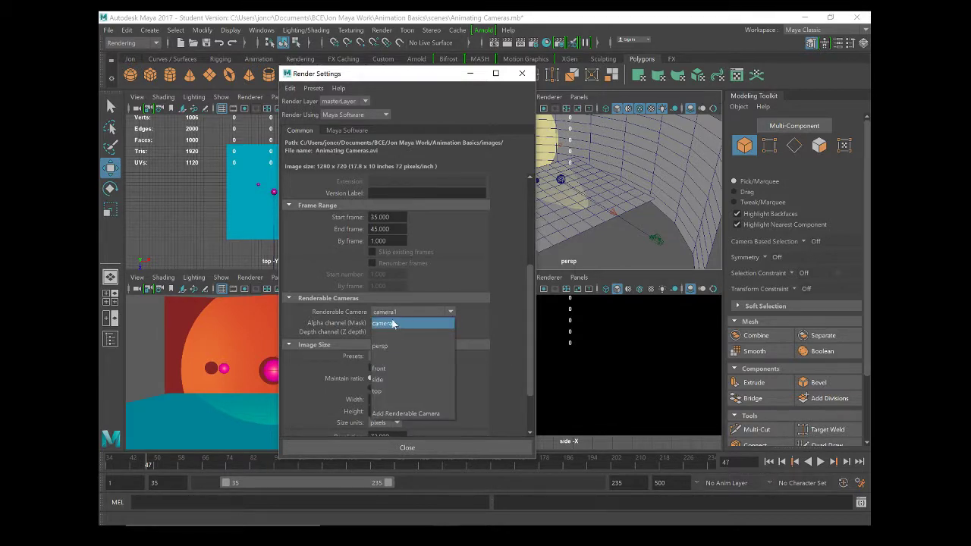
{"action": "left_click", "coordinate": [461, 316]}
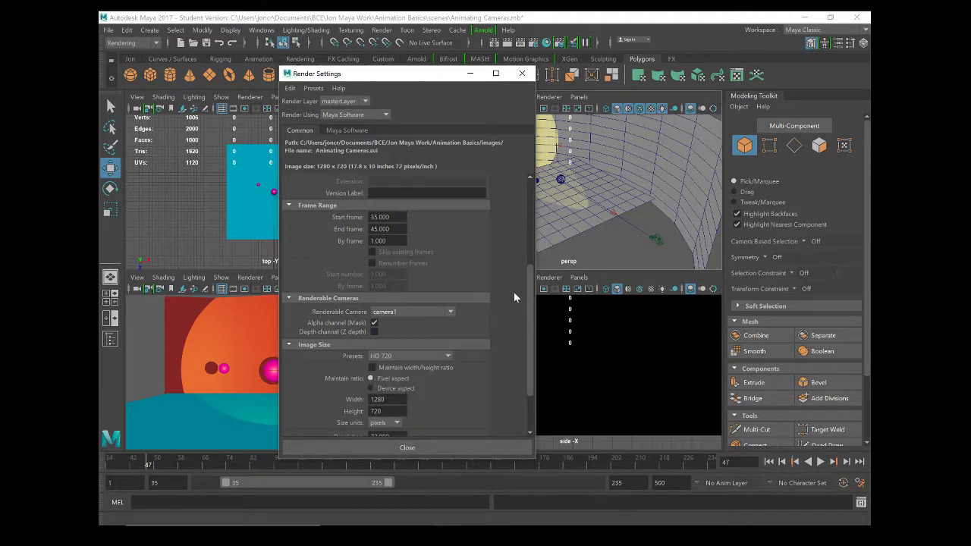
Step: Choose the HD 720 preset for the rendered image size
{"action": "left_click_drag", "start_coordinate": [532, 291], "coordinate": [458, 318]}
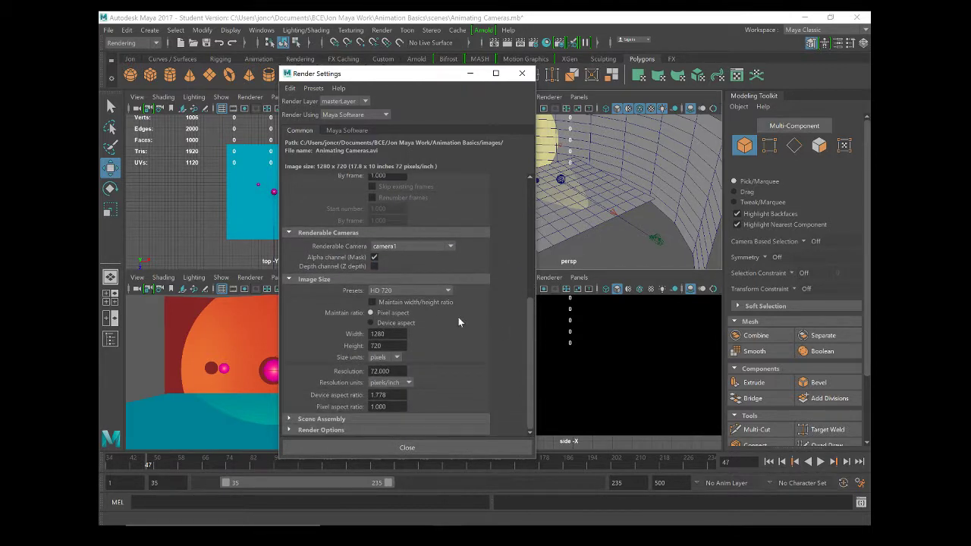
{"action": "left_click", "coordinate": [402, 289]}
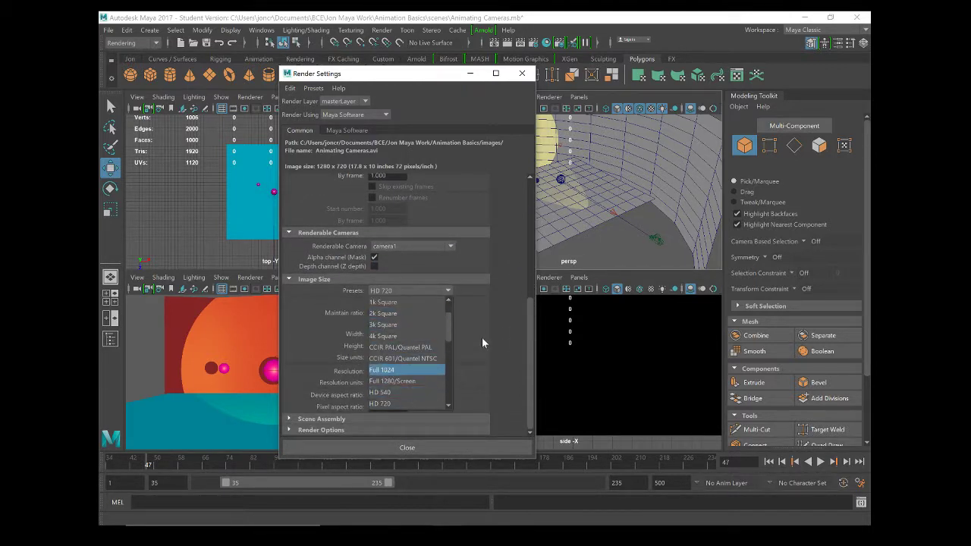
{"action": "mouse_move", "coordinate": [452, 325]}
{"action": "left_mouse_down"}
{"action": "mouse_move", "coordinate": [445, 382]}
{"action": "mouse_move", "coordinate": [457, 340]}
{"action": "left_mouse_up"}
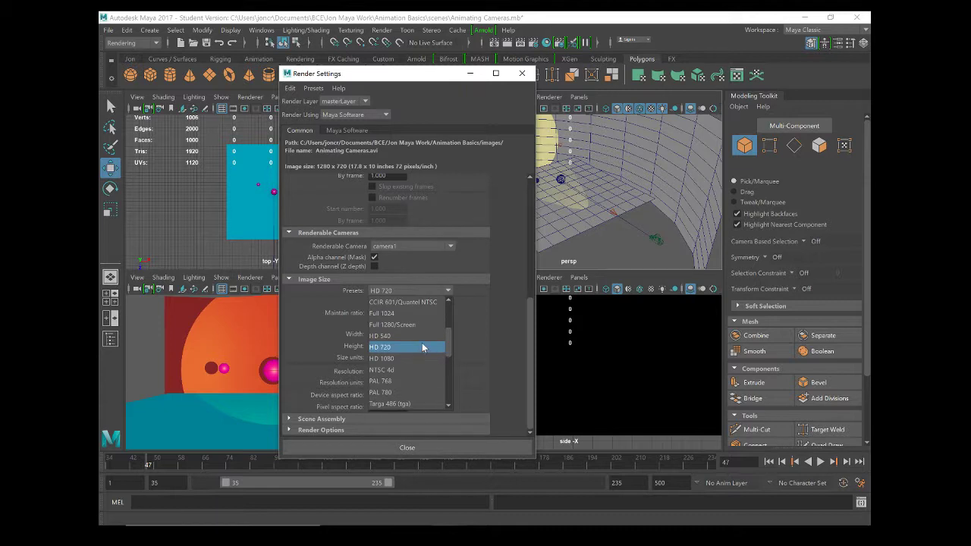
{"action": "left_click", "coordinate": [421, 348]}
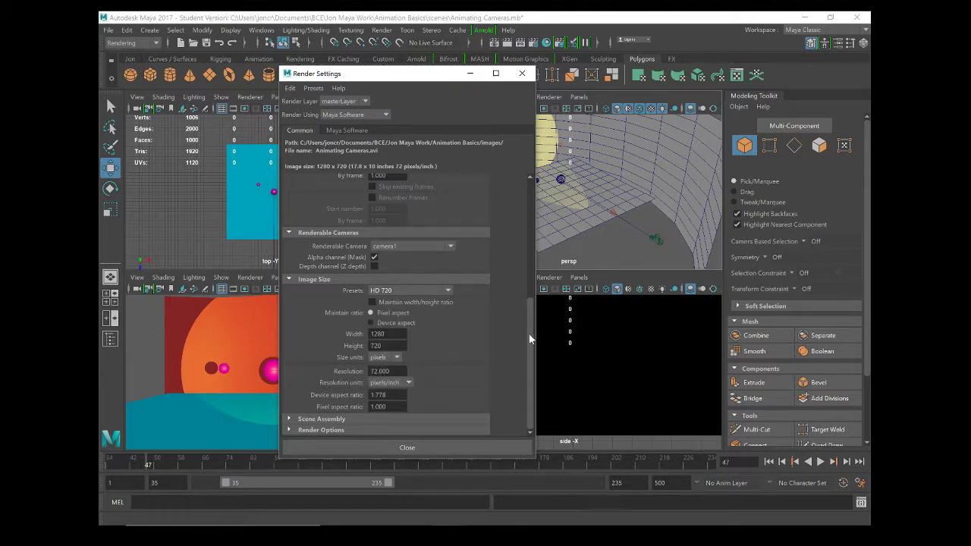
Step: Expand the Render Options section to examine its settings, and collapse it again
{"action": "left_click", "coordinate": [289, 430]}
{"action": "scroll", "coordinate": [321, 385], "scroll_direction": "down", "scroll_amount": 3}
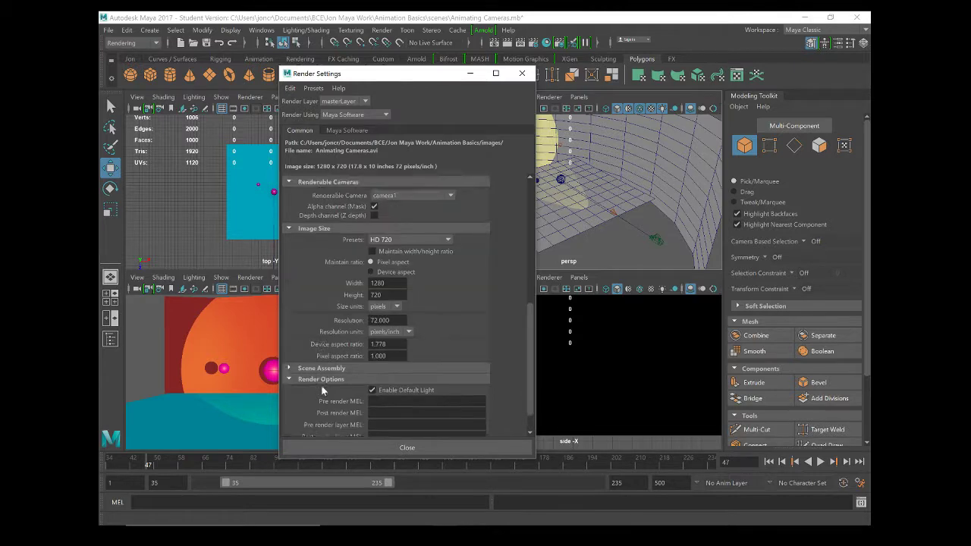
{"action": "left_click", "coordinate": [292, 337]}
{"action": "left_click", "coordinate": [292, 337]}
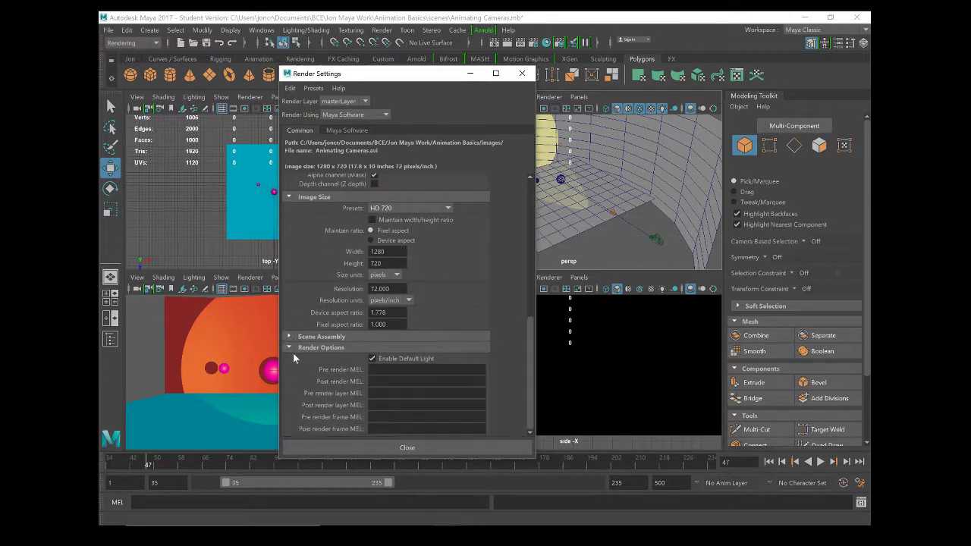
{"action": "left_click", "coordinate": [290, 350]}
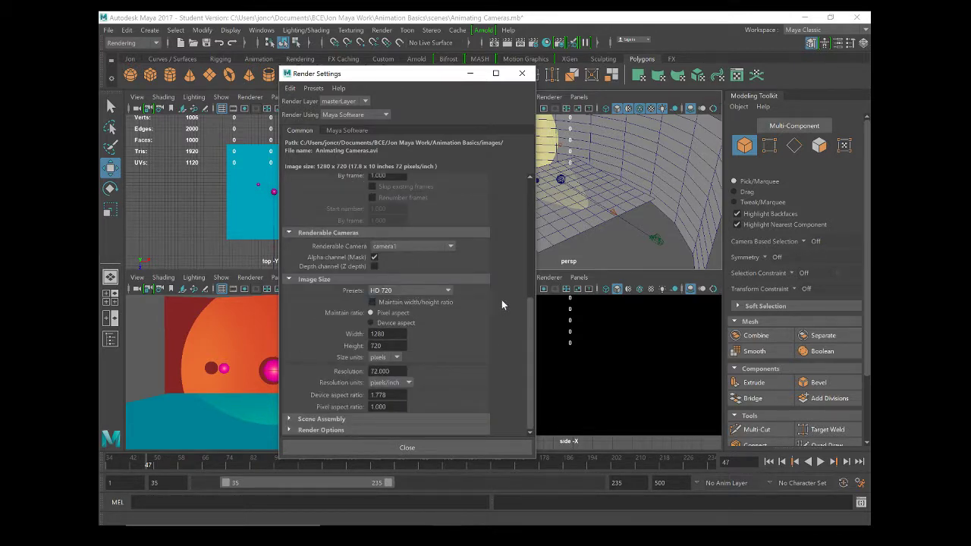
Step: Close Render Settings and start a batch render of the scene
{"action": "scroll", "coordinate": [501, 304], "scroll_direction": "up", "scroll_amount": 6}
{"action": "left_click", "coordinate": [481, 447]}
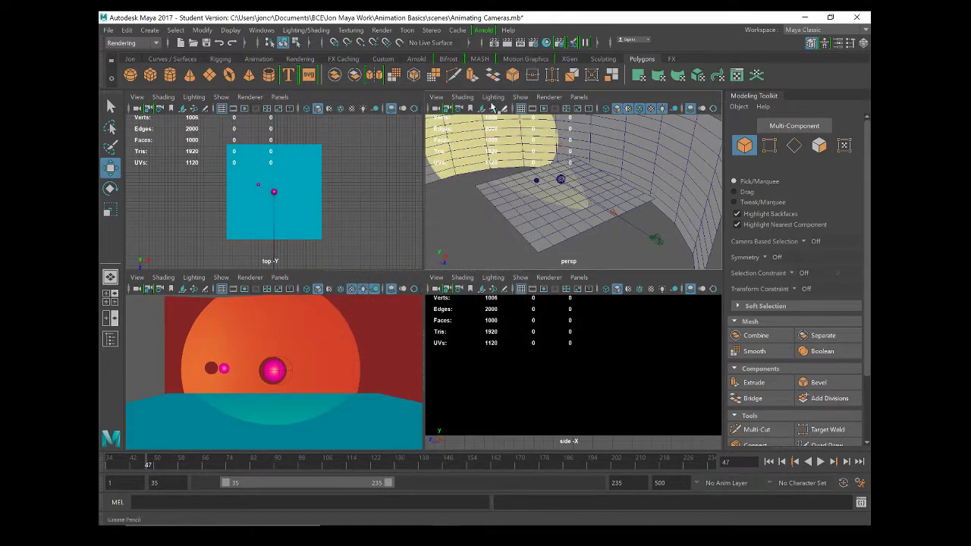
{"action": "left_click", "coordinate": [382, 30]}
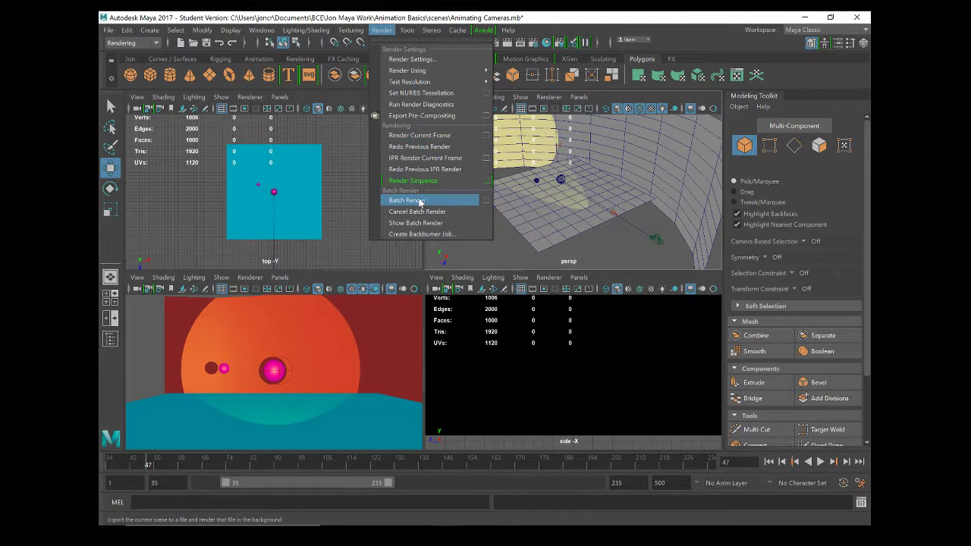
{"action": "left_click", "coordinate": [419, 201]}
{"action": "left_click", "coordinate": [462, 290]}
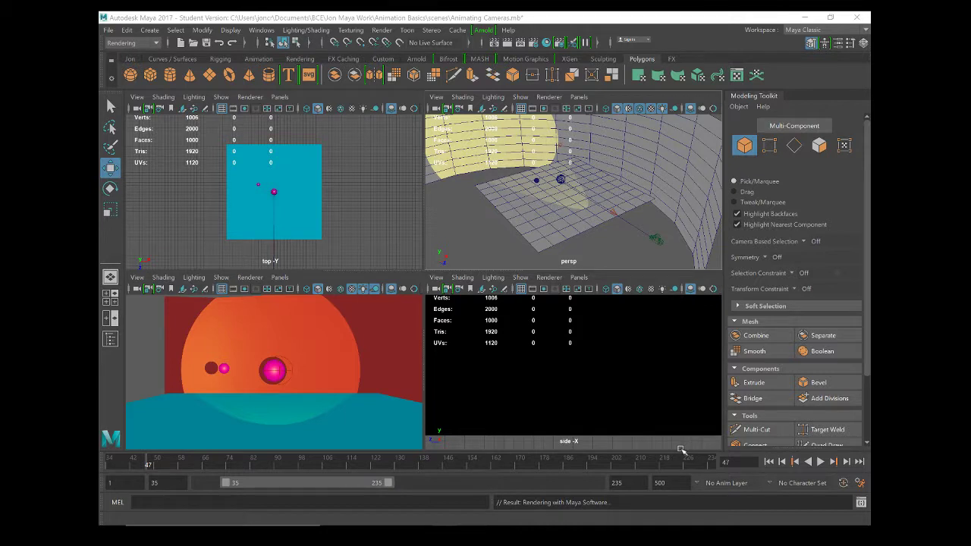
Step: Switch to File Explorer and browse from the Jon Maya Work folder into the Animation Basics project's images folder
{"action": "left_click", "coordinate": [387, 522]}
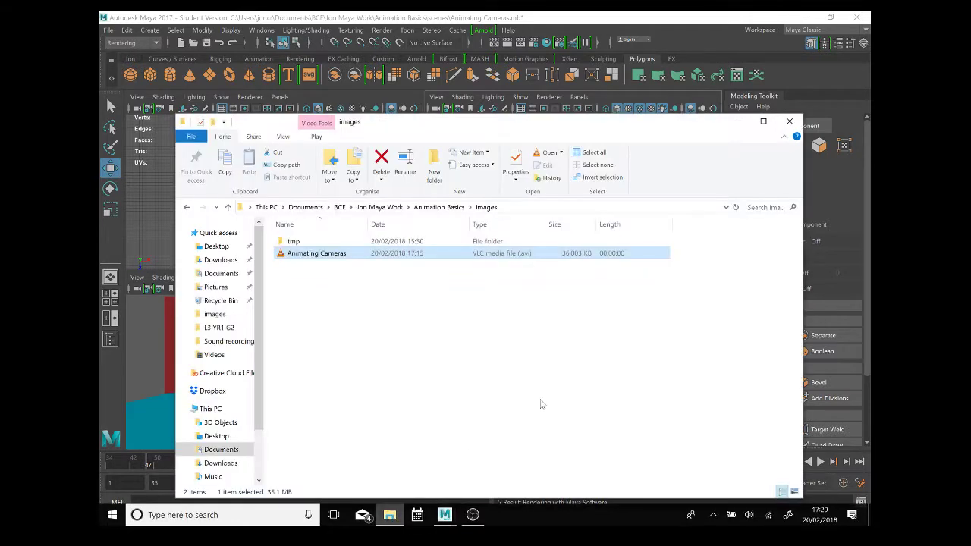
{"action": "left_click", "coordinate": [379, 207]}
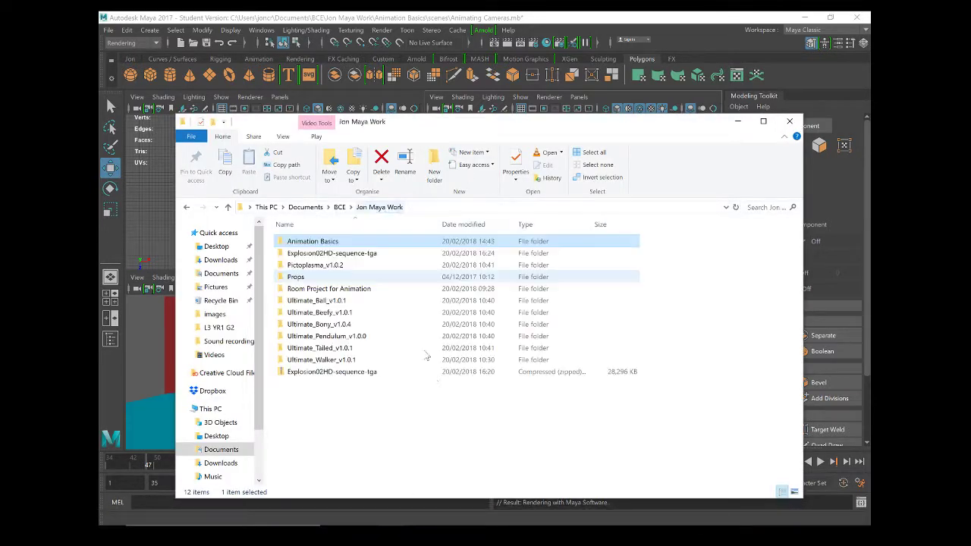
{"action": "double_click", "coordinate": [329, 243]}
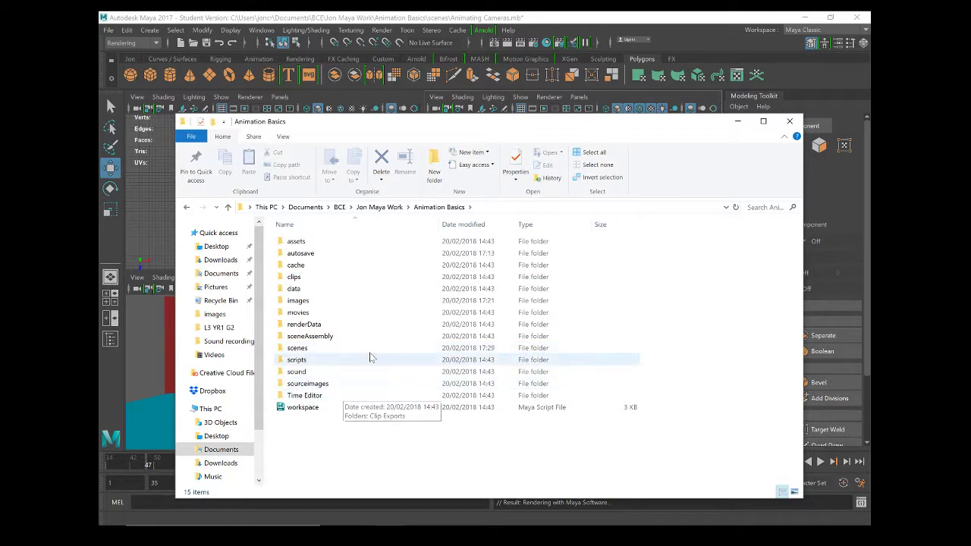
{"action": "double_click", "coordinate": [329, 303]}
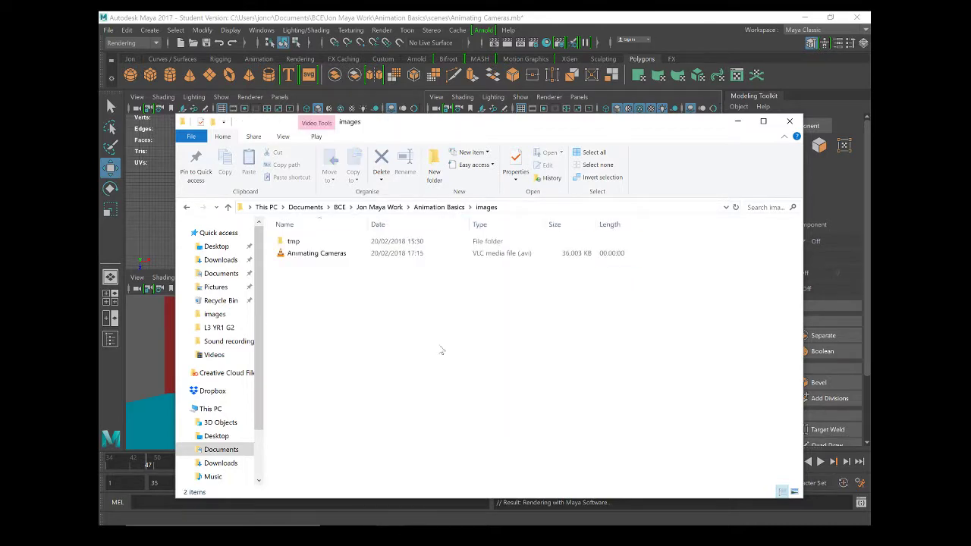
Step: Move the images folder window aside, collapse its ribbon, and check the batch render's progress in Maya
{"action": "left_click_drag", "start_coordinate": [545, 119], "coordinate": [162, 117]}
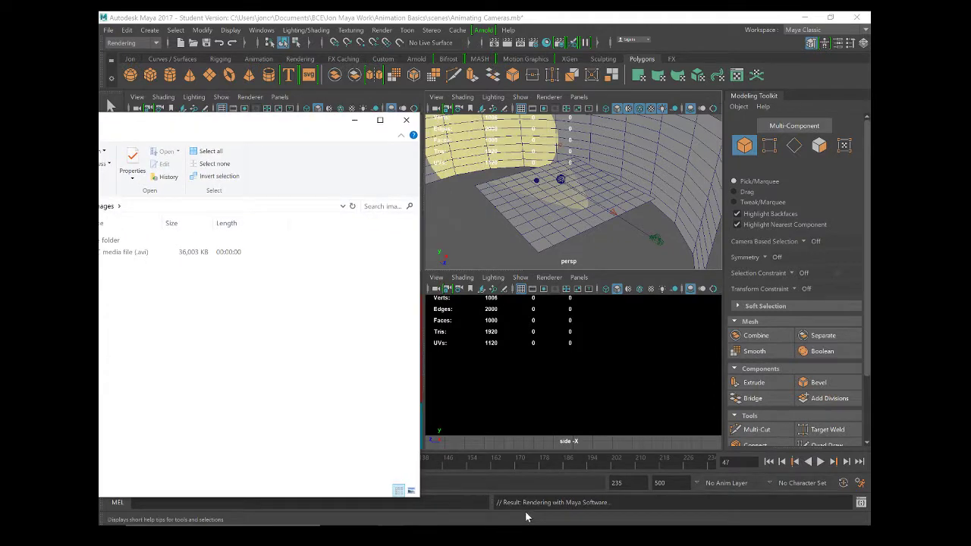
{"action": "left_click", "coordinate": [402, 134]}
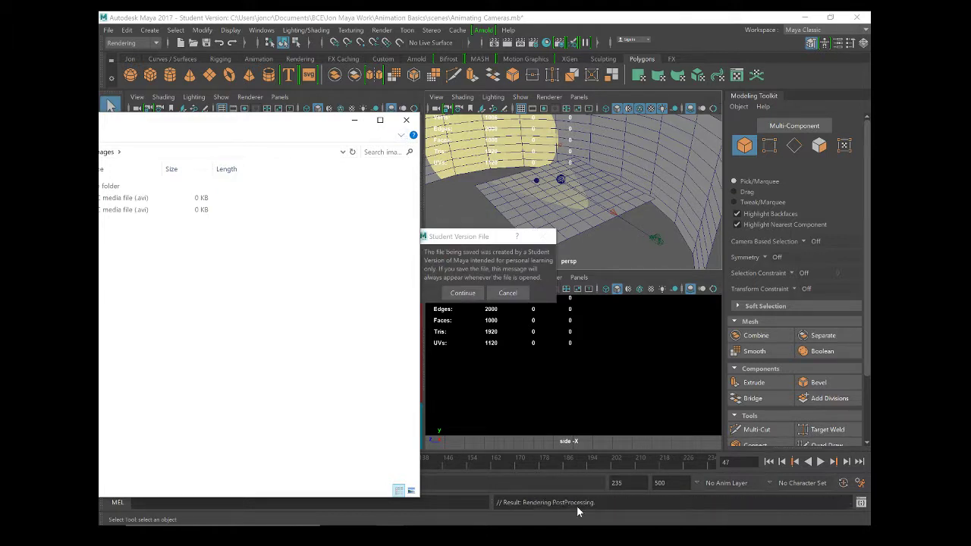
{"action": "left_click_drag", "start_coordinate": [270, 127], "coordinate": [530, 108]}
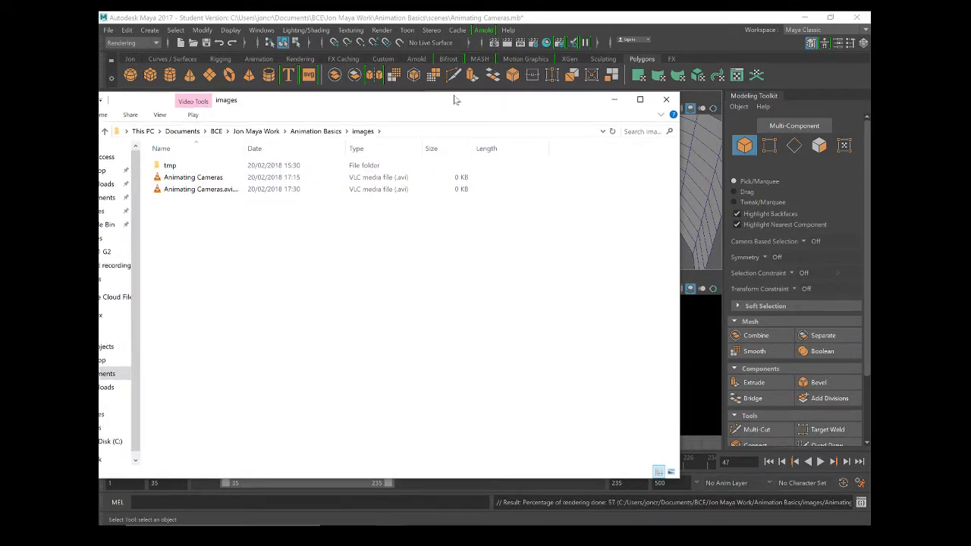
{"action": "left_click_drag", "start_coordinate": [455, 97], "coordinate": [253, 108]}
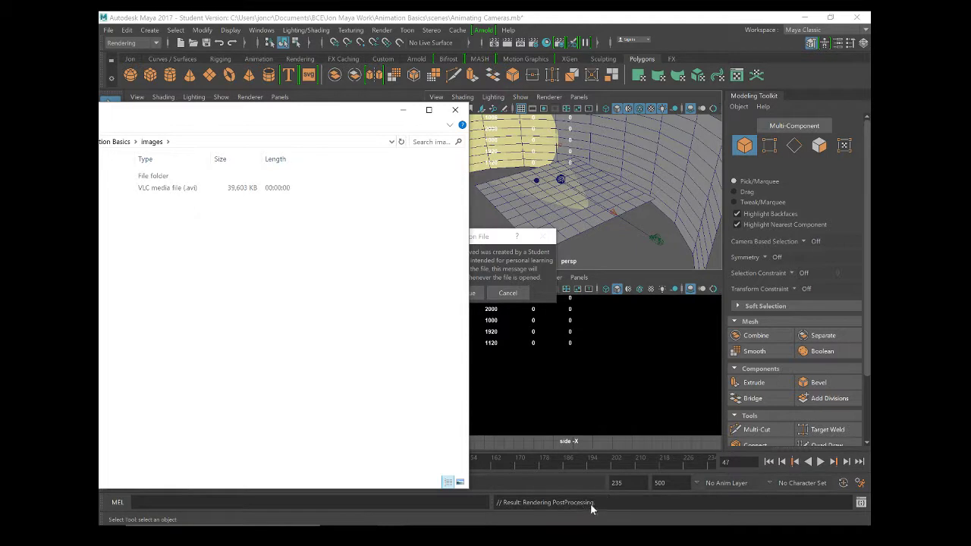
Step: Play the rendered Animating Cameras AVI from the images folder, and close the video player
{"action": "left_click_drag", "start_coordinate": [300, 122], "coordinate": [547, 104]}
{"action": "double_click", "coordinate": [253, 173]}
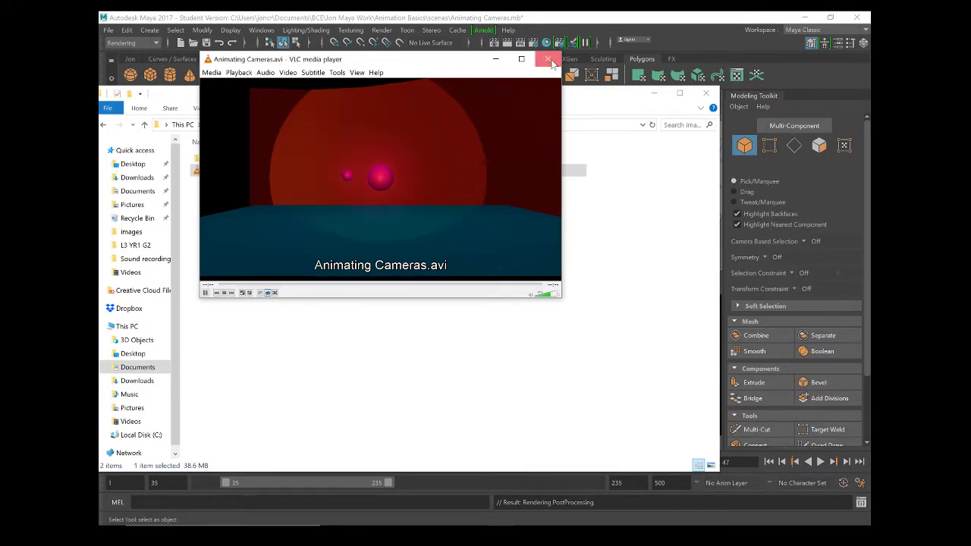
{"action": "left_click", "coordinate": [548, 60]}
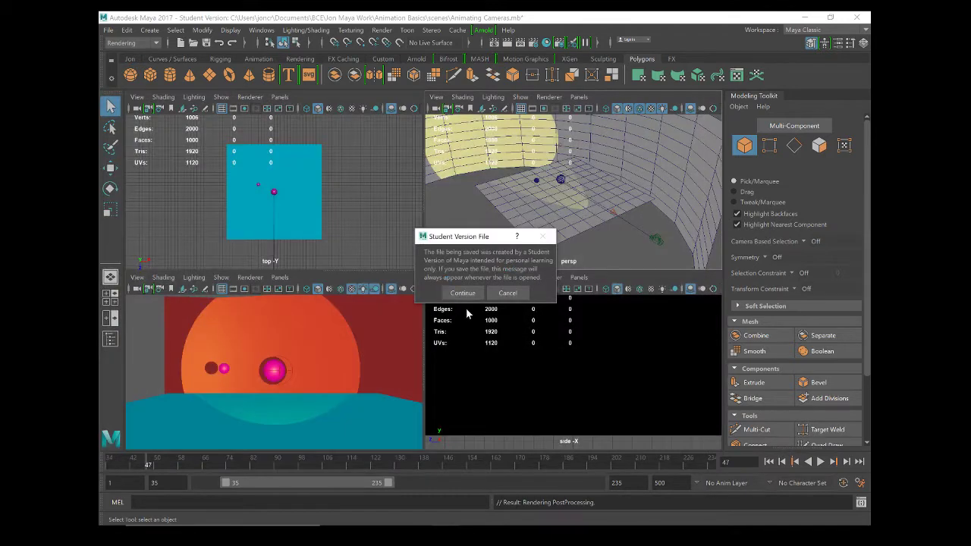
Step: Continue past the student version notice and set the end frame to 235 in Render Settings
{"action": "left_click", "coordinate": [463, 293]}
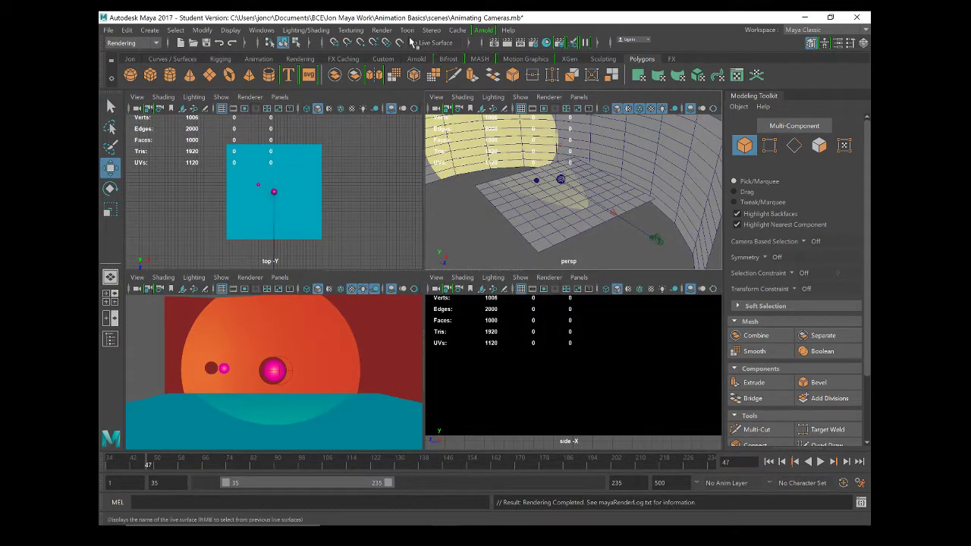
{"action": "left_click", "coordinate": [536, 43]}
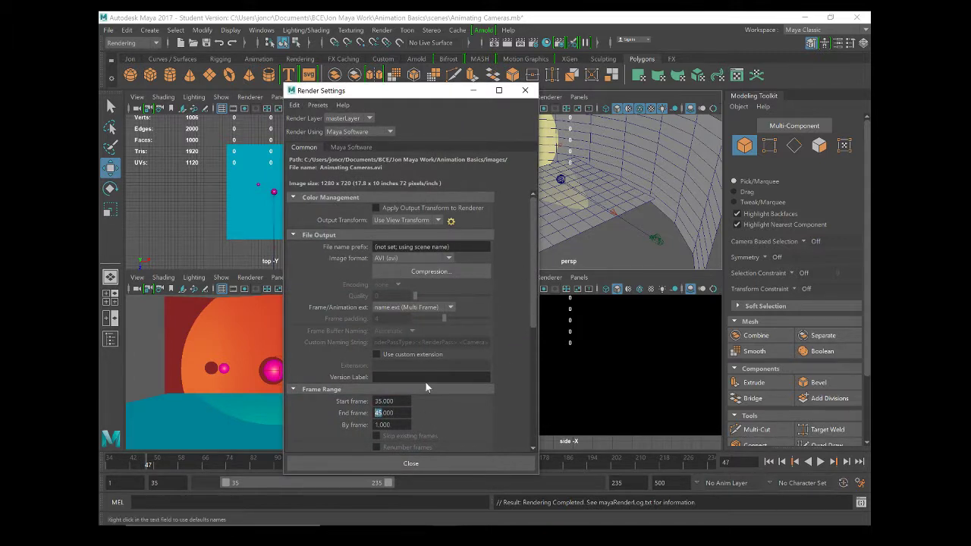
{"action": "type", "text": "235"}
{"action": "scroll", "coordinate": [470, 436], "scroll_direction": "down", "scroll_amount": 5}
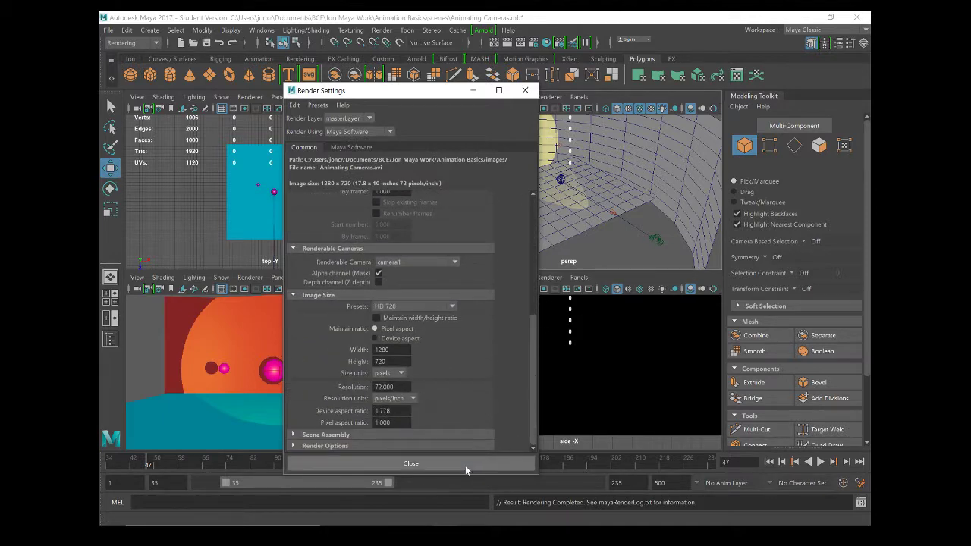
{"action": "left_click", "coordinate": [465, 465]}
Step: Start another batch render of the scene, continuing past the student version notice
{"action": "left_click", "coordinate": [382, 30]}
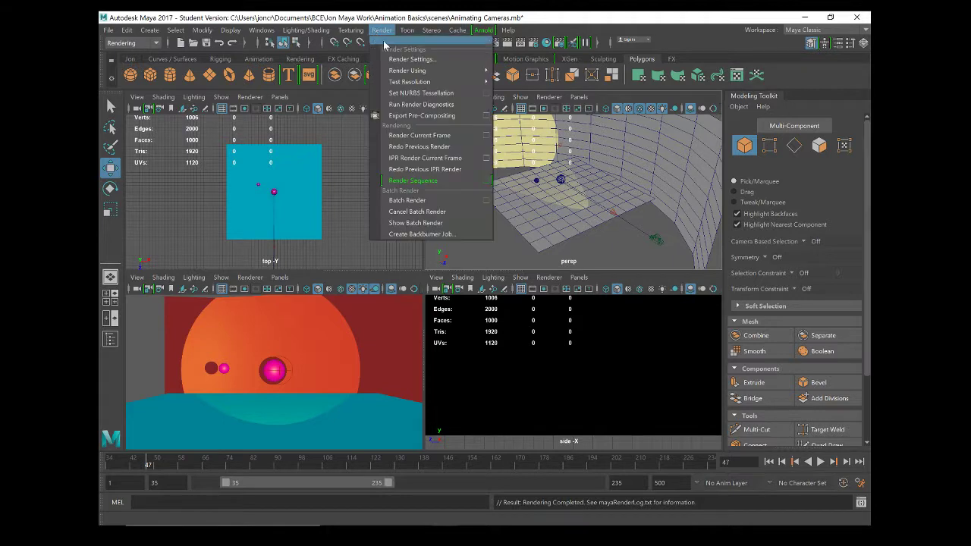
{"action": "left_click", "coordinate": [422, 208]}
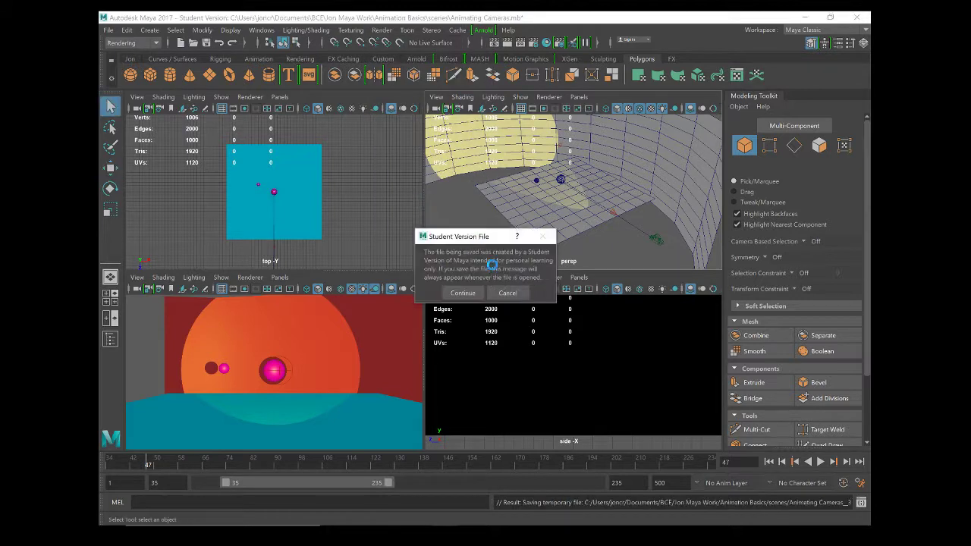
{"action": "left_click", "coordinate": [461, 290]}
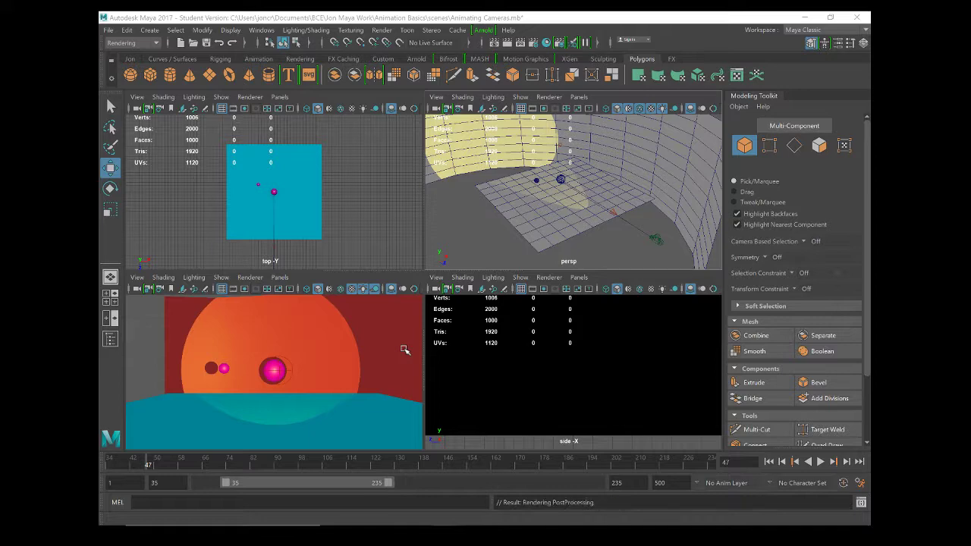
{"action": "key", "text": "alt+Tab"}
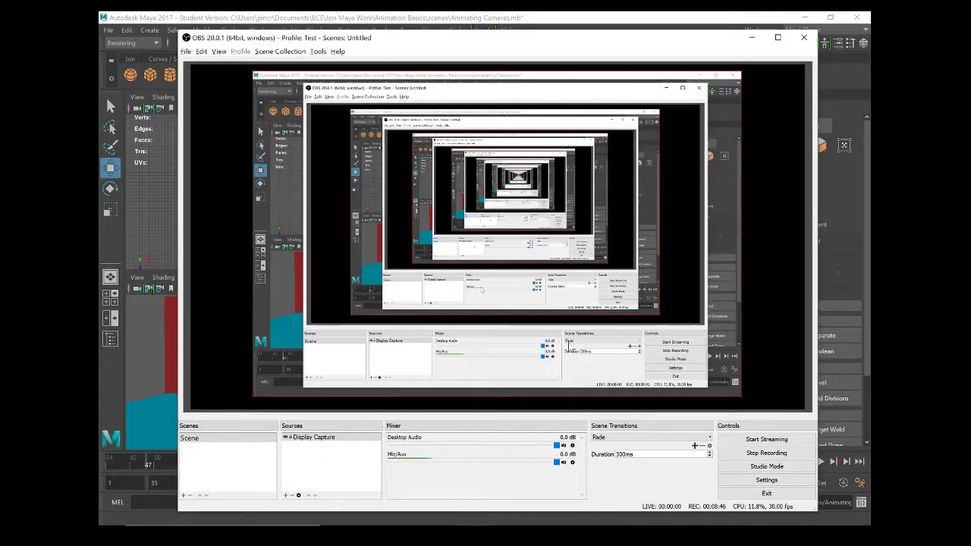
{"action": "left_click", "coordinate": [750, 446]}
{"action": "left_click", "coordinate": [541, 302]}
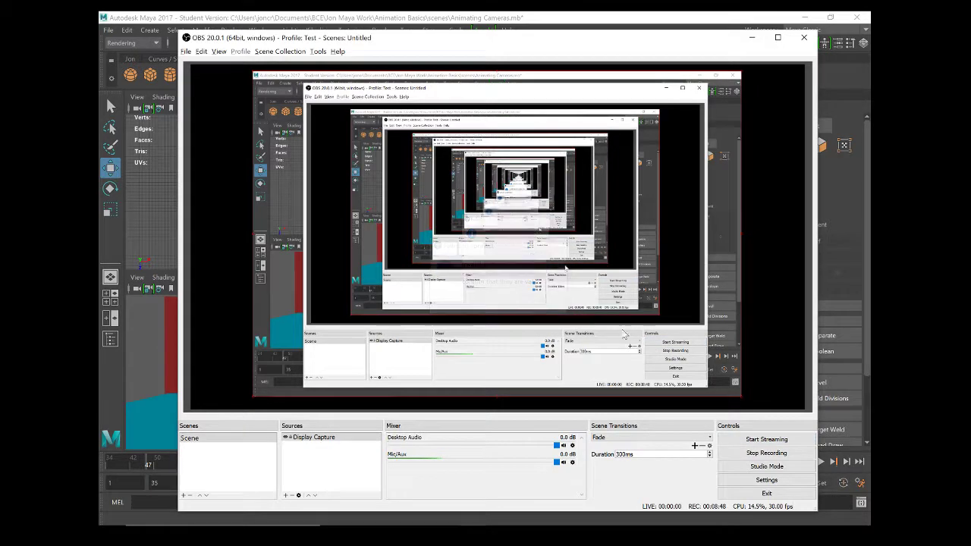